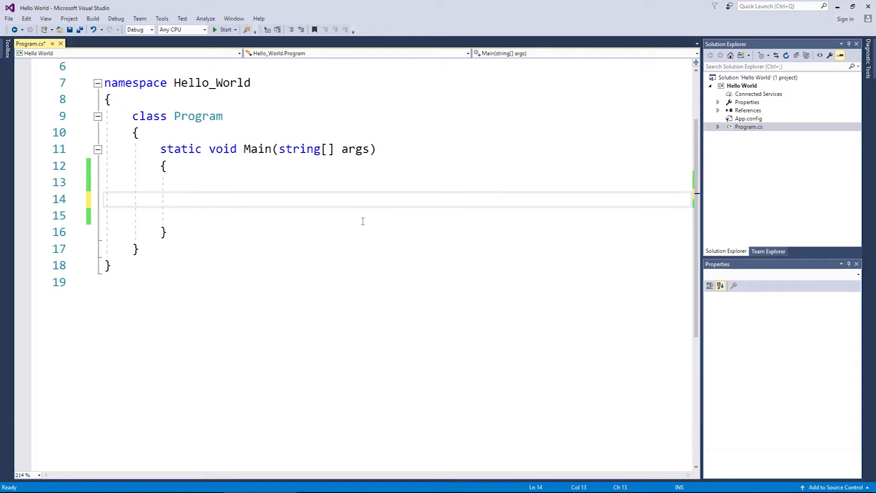
{"action": "type", "text": "Console"}
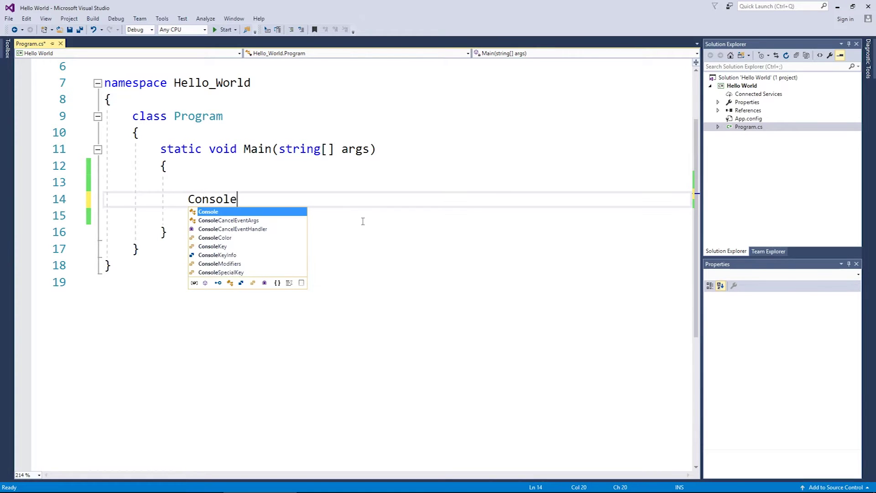
{"action": "type", "text": ".Wri"}
Step: Add WriteLine("Hello World!"), Write("What's "), WriteLine("doing") and Console.ReadKey() to Main
{"action": "key", "text": "Down"}
{"action": "type", "text": "("}
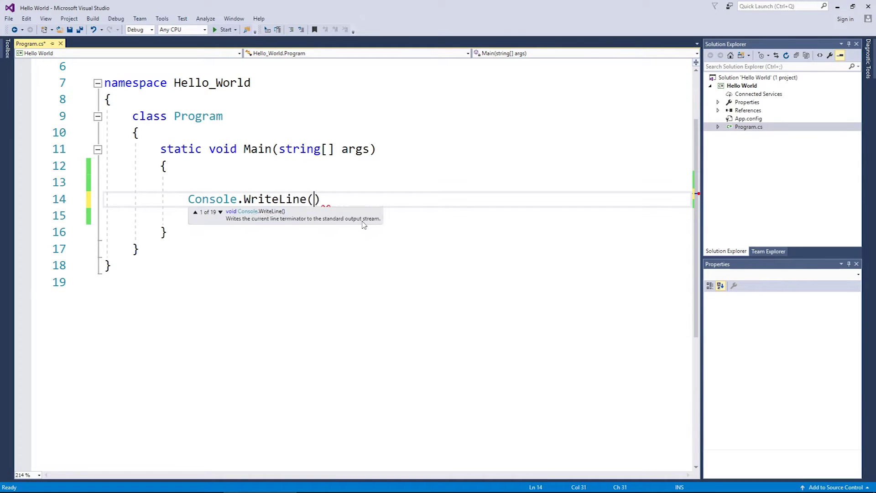
{"action": "type", "text": "\"Hello World"}
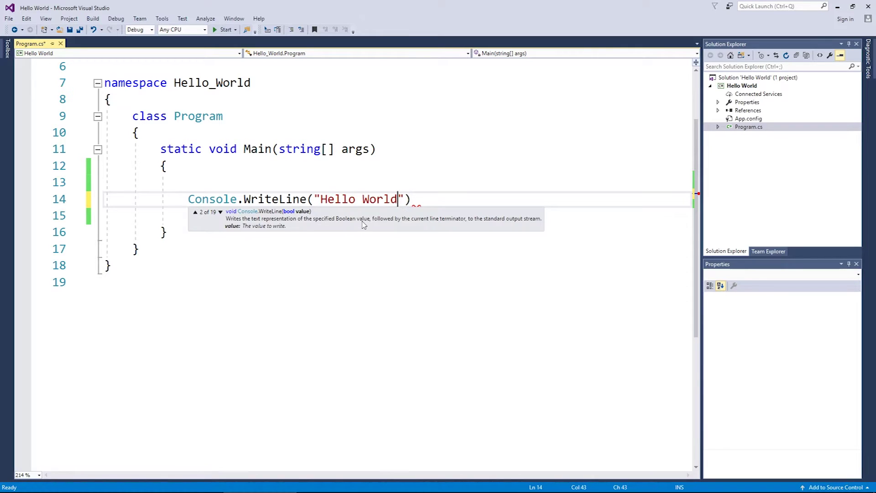
{"action": "type", "text": "!\");"}
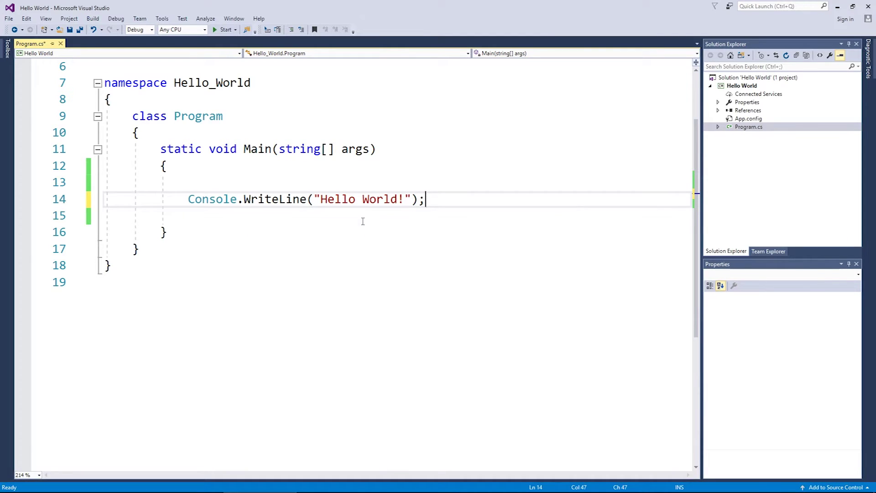
{"action": "key", "text": "Return"}
{"action": "type", "text": "Console.Wri"}
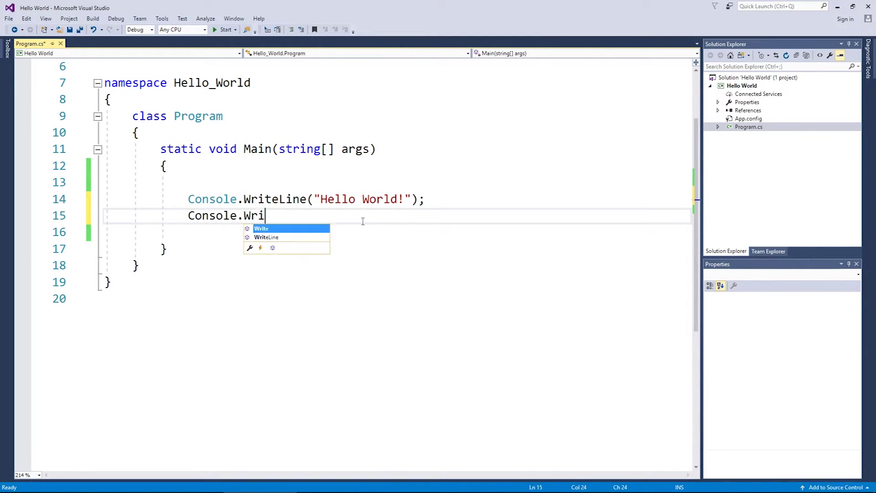
{"action": "type", "text": "te(\""}
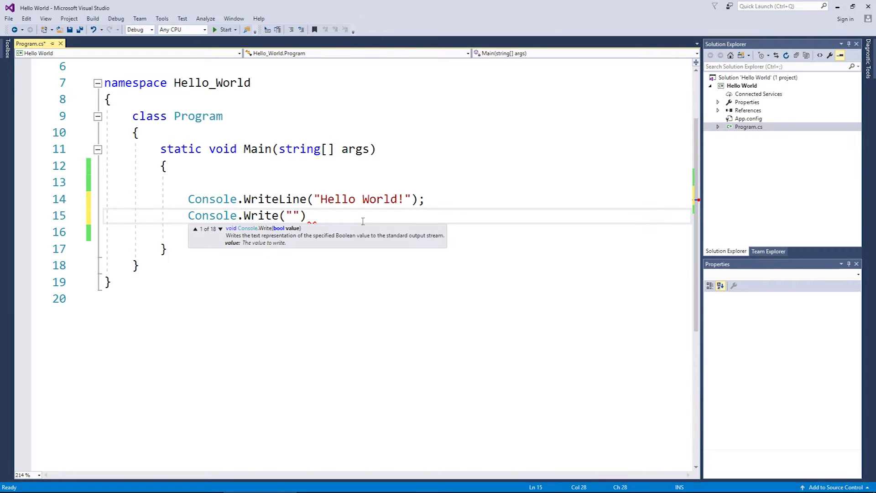
{"action": "type", "text": "What's"}
{"action": "key", "text": "End"}
{"action": "type", "text": ";"}
{"action": "key", "text": "Return"}
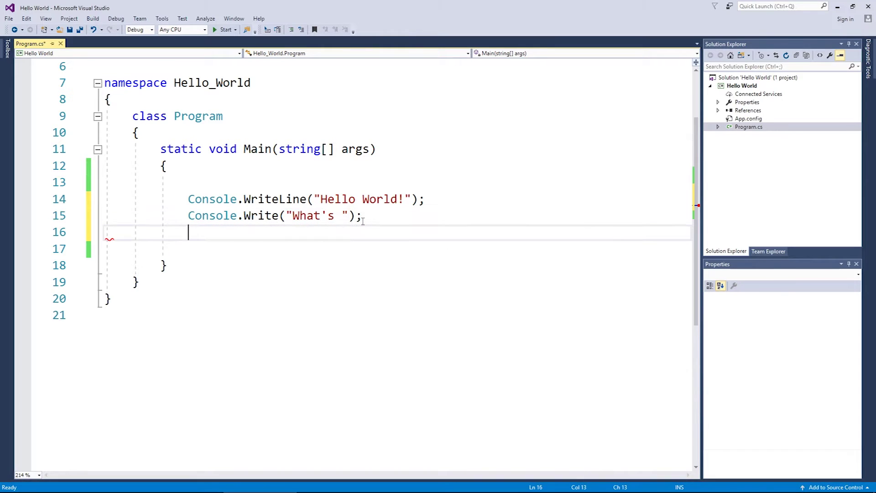
{"action": "type", "text": "Console.writ"}
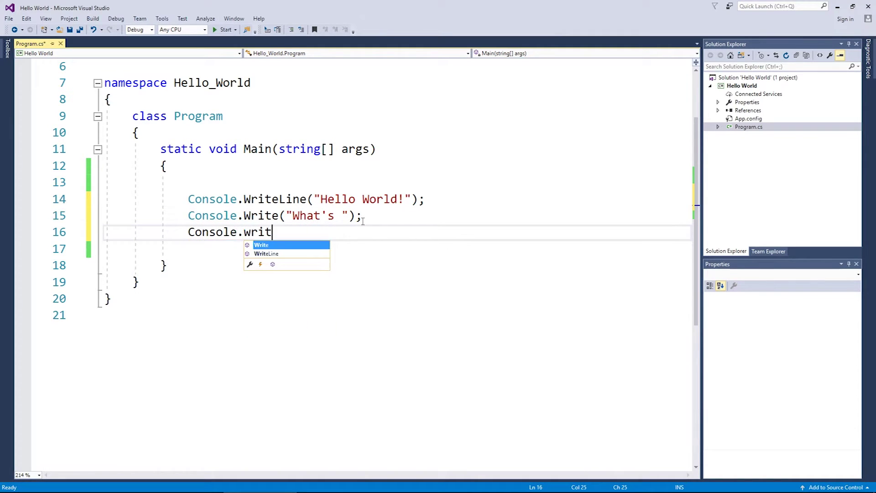
{"action": "type", "text": "(\""}
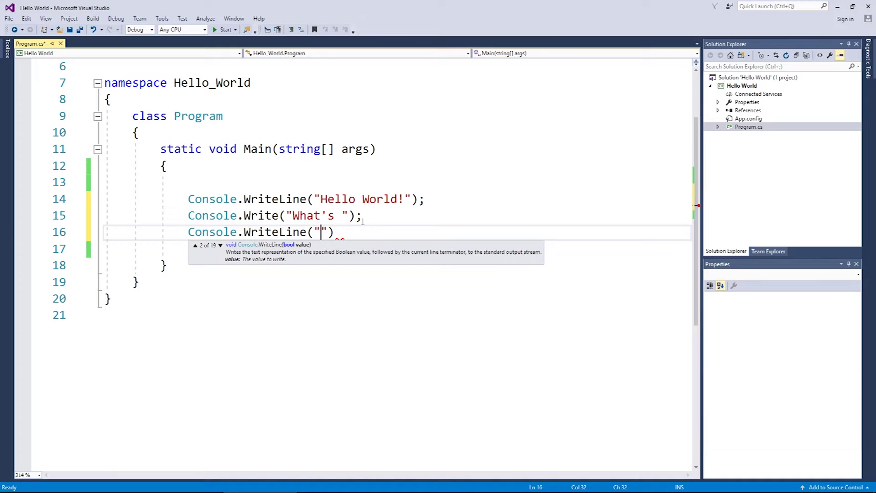
{"action": "type", "text": "doing\");"}
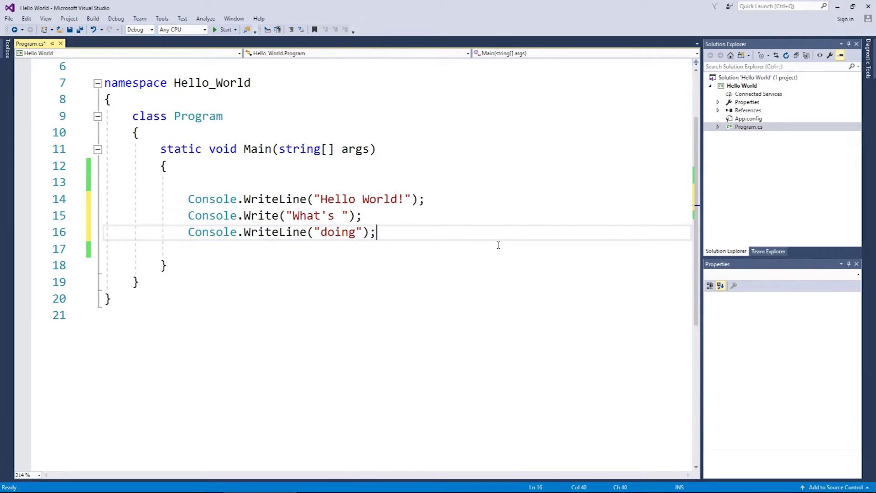
{"action": "key", "text": "Return"}
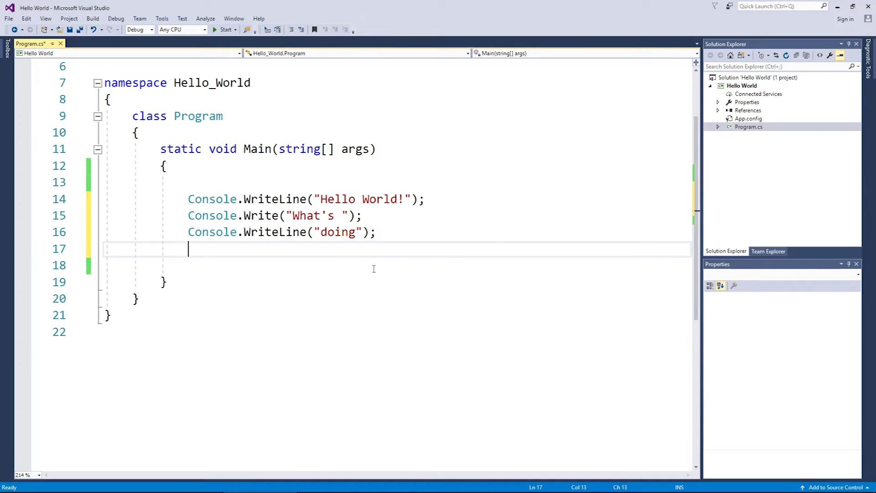
{"action": "key", "text": "Return"}
{"action": "type", "text": "console.read"}
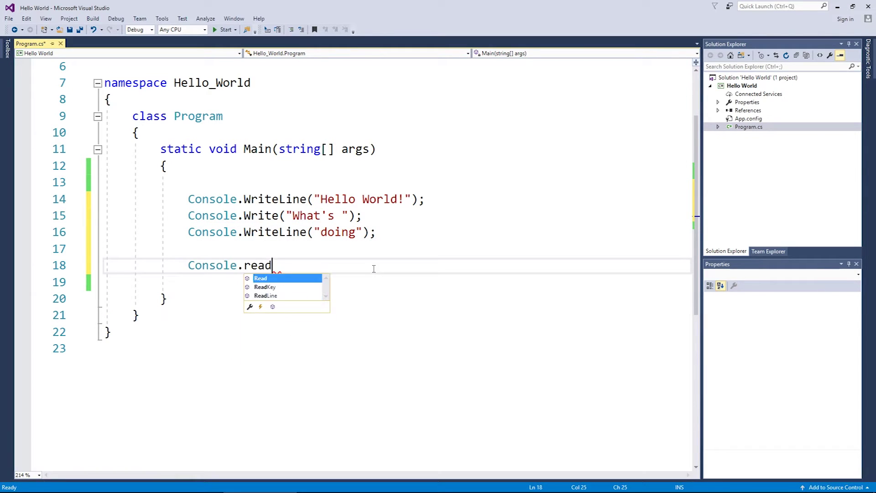
{"action": "key", "text": "Down"}
{"action": "type", "text": "();"}
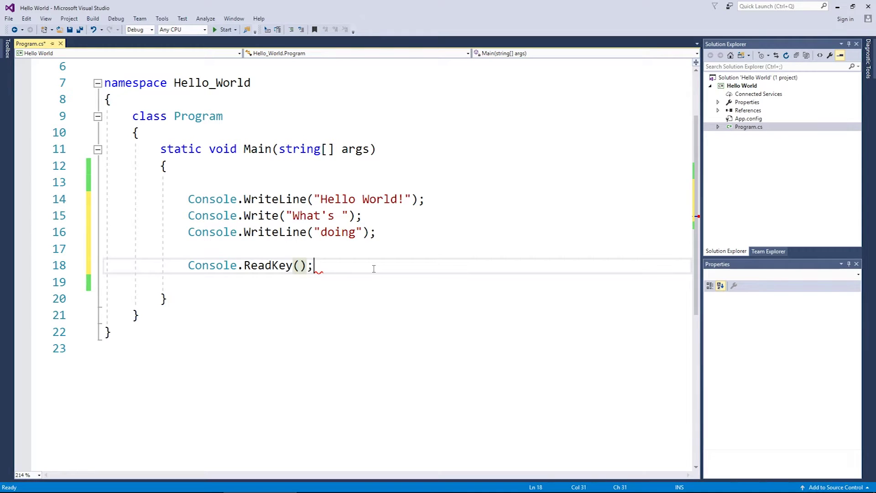
{"action": "key", "text": "F5"}
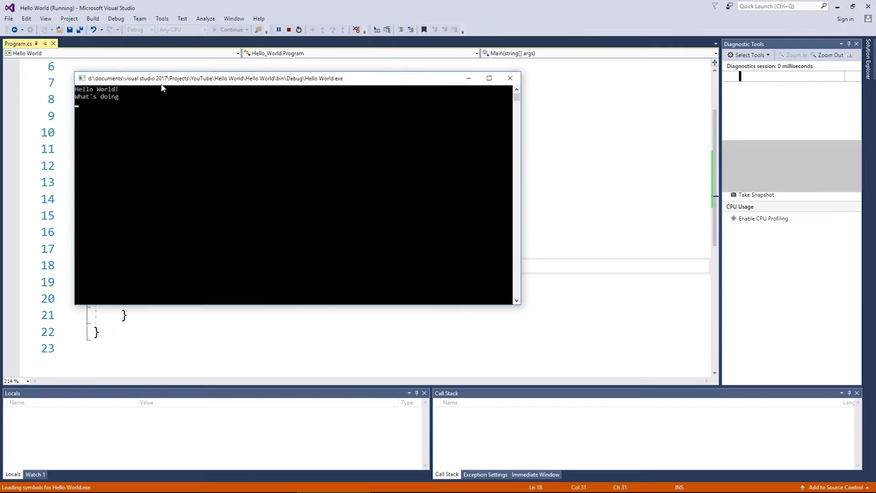
{"action": "left_click_drag", "start_coordinate": [164, 78], "coordinate": [549, 183]}
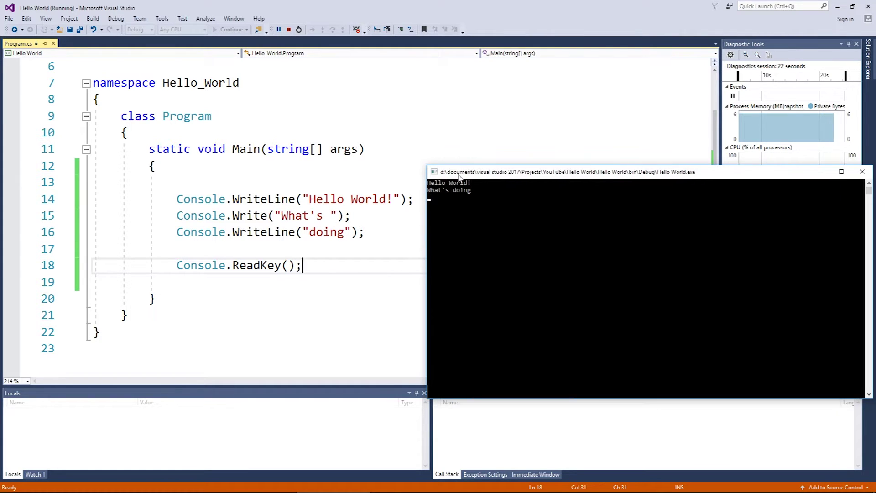
{"action": "key", "text": "Return"}
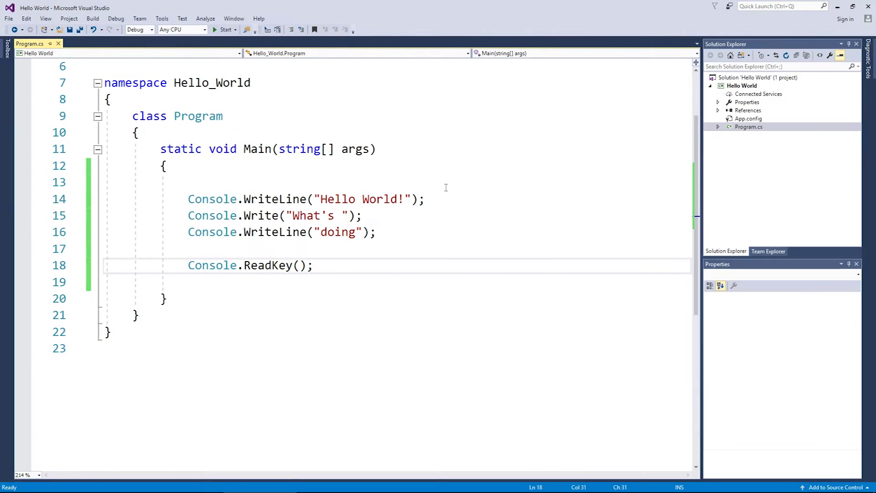
Step: Insert Console.SetCursorPosition(35, 20); at the top of Main, save, and run the program
{"action": "double_click", "coordinate": [262, 216]}
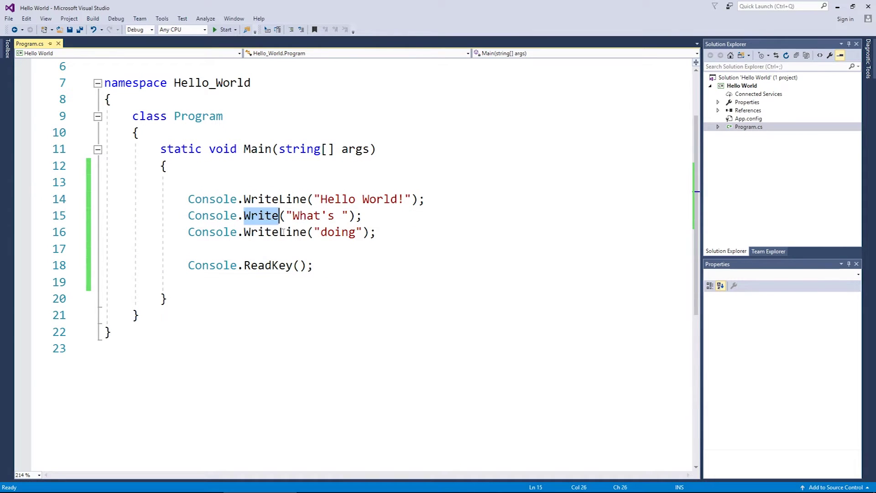
{"action": "left_click", "coordinate": [271, 232]}
{"action": "left_click", "coordinate": [313, 249]}
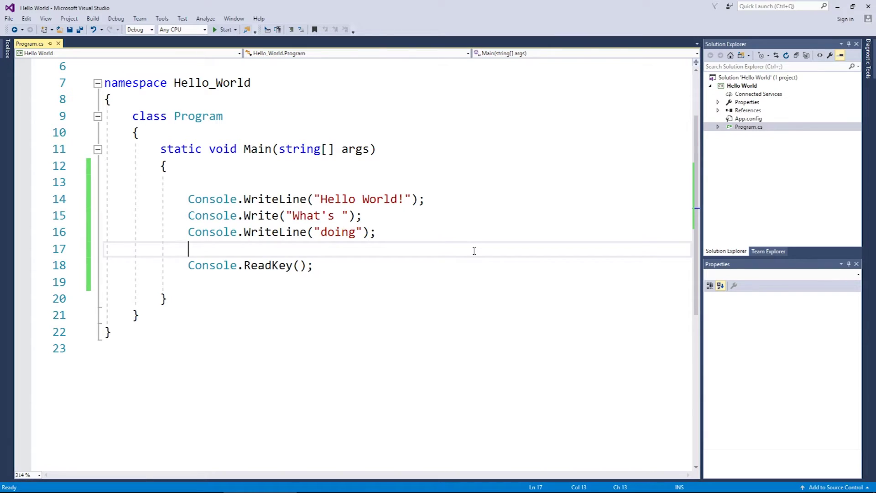
{"action": "key", "text": "Return"}
{"action": "key", "text": "Return"}
{"action": "key", "text": "BackSpace"}
{"action": "key", "text": "BackSpace"}
{"action": "key", "text": "BackSpace"}
{"action": "left_click", "coordinate": [363, 183]}
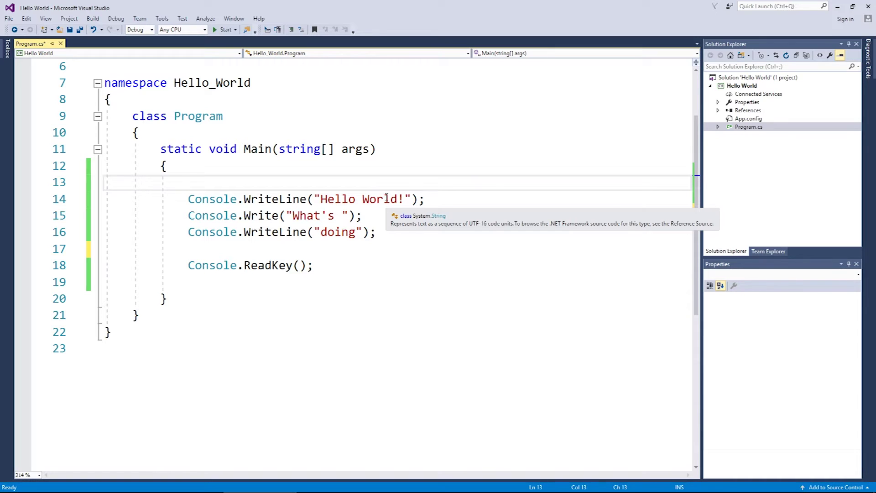
{"action": "key", "text": "Return"}
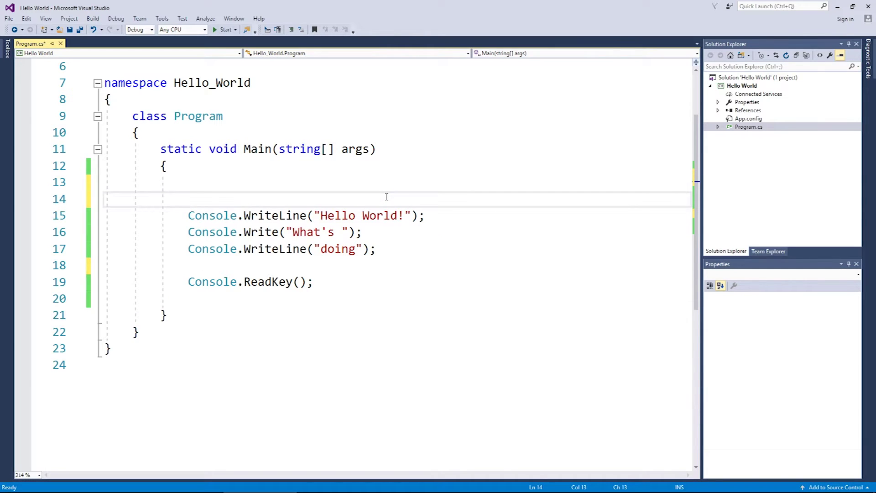
{"action": "type", "text": "console."}
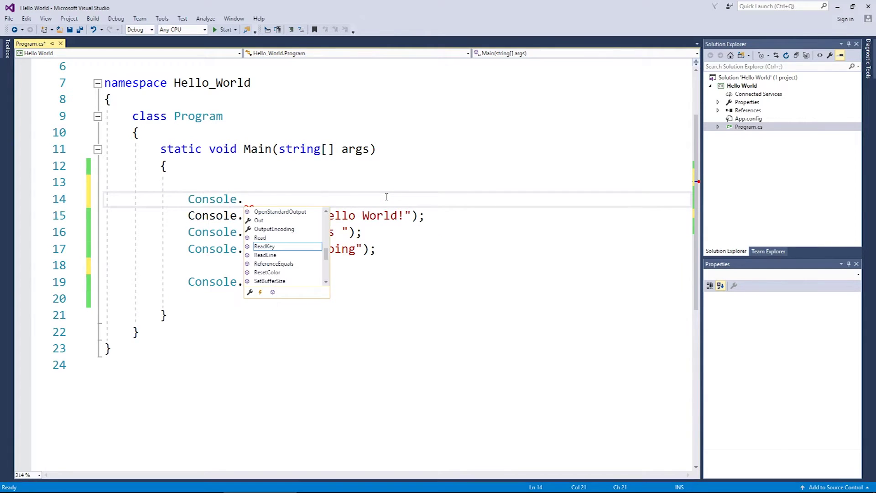
{"action": "type", "text": "setcu"}
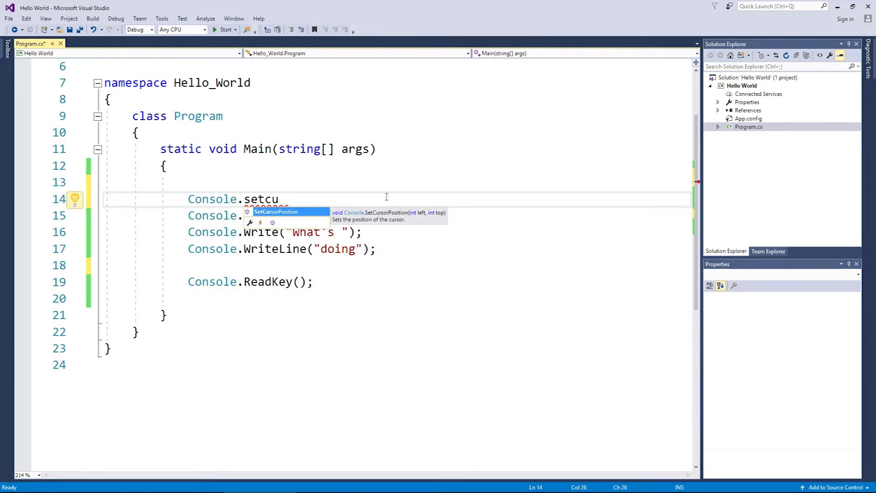
{"action": "type", "text": "("}
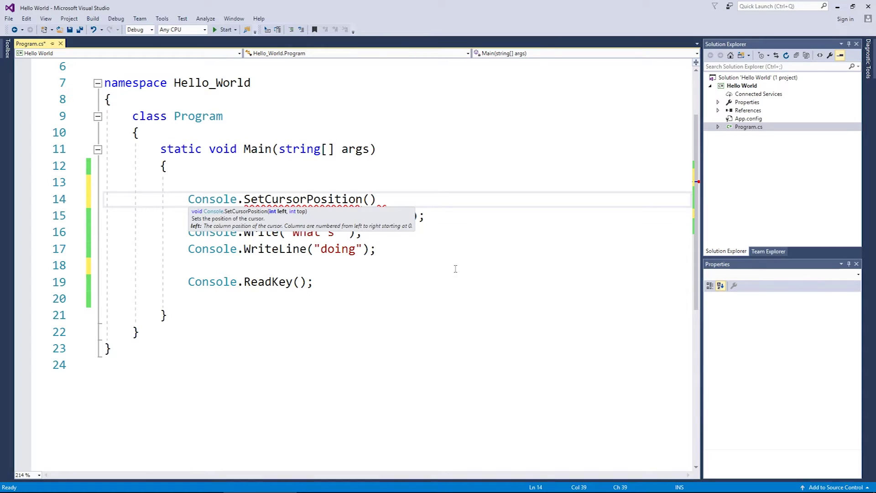
{"action": "type", "text": "35"}
{"action": "type", "text": ","}
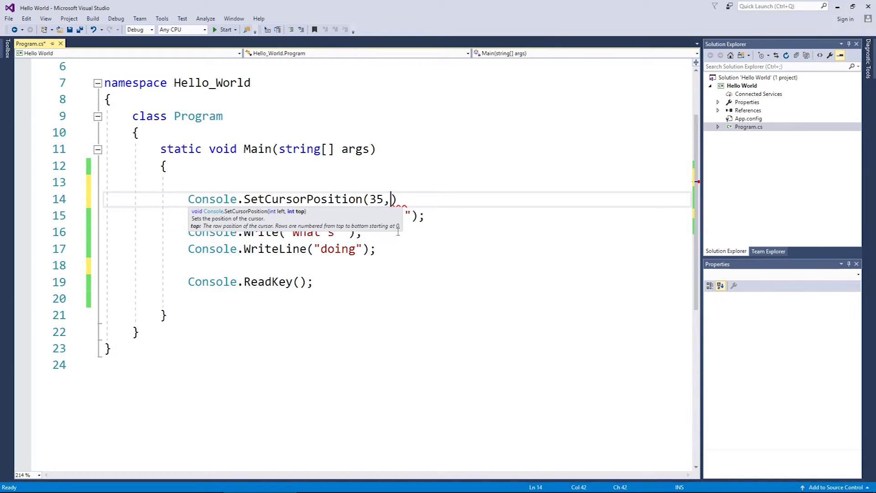
{"action": "type", "text": "20"}
{"action": "type", "text": ");"}
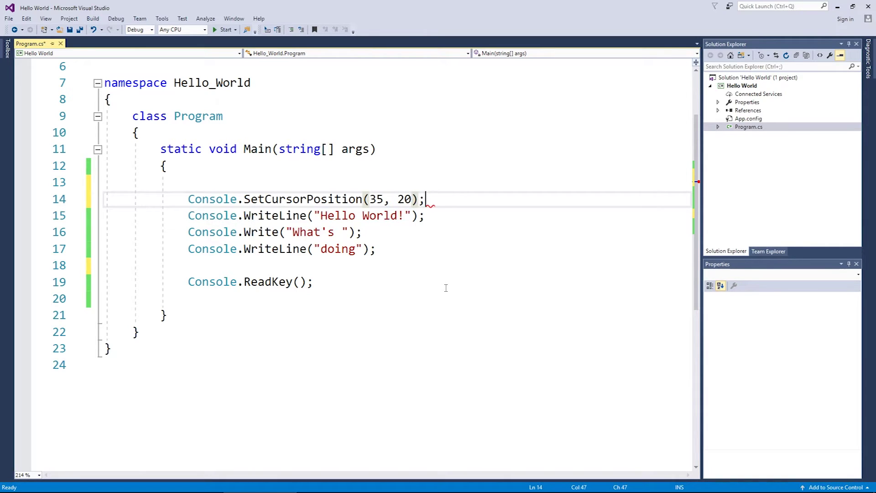
{"action": "key", "text": "ctrl+s"}
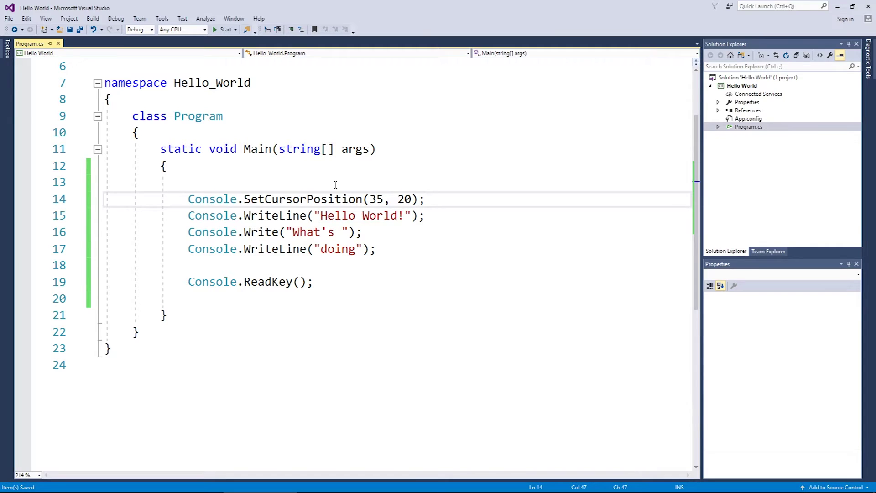
{"action": "key", "text": "F5"}
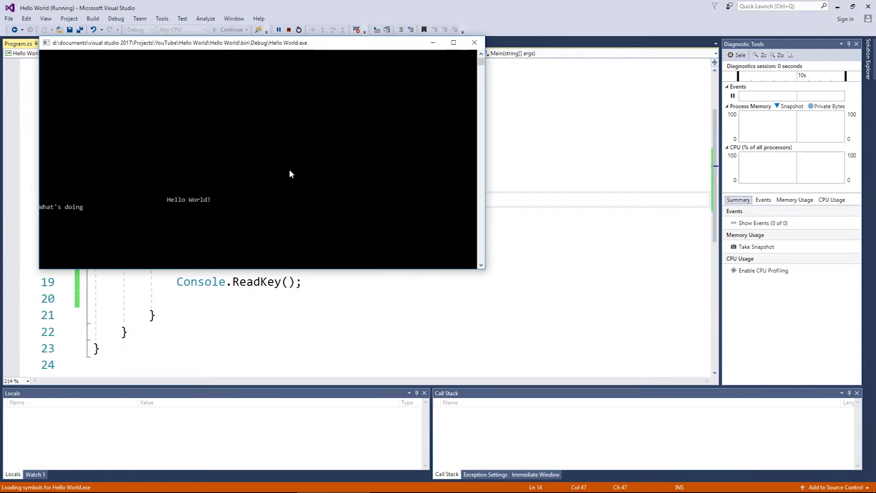
Step: Stop the run, change SetCursorPosition to (45, 15), and run again
{"action": "left_click", "coordinate": [474, 42]}
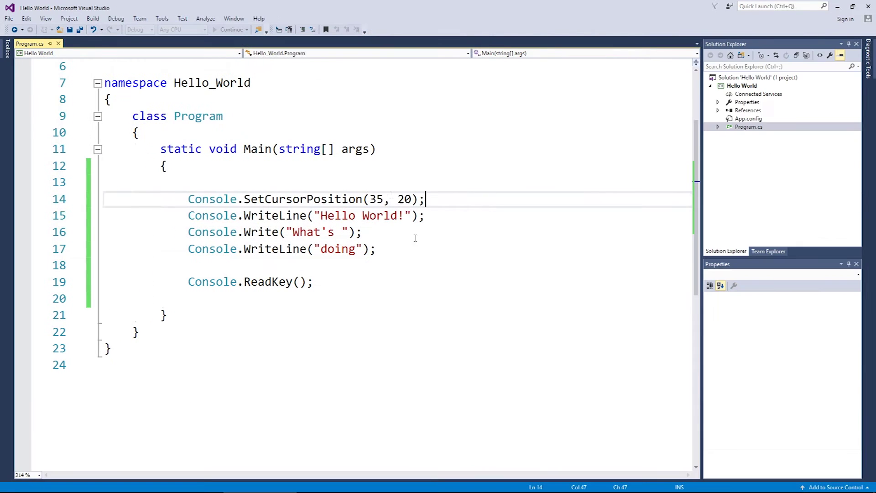
{"action": "key", "text": "BackSpace"}
{"action": "key", "text": "BackSpace"}
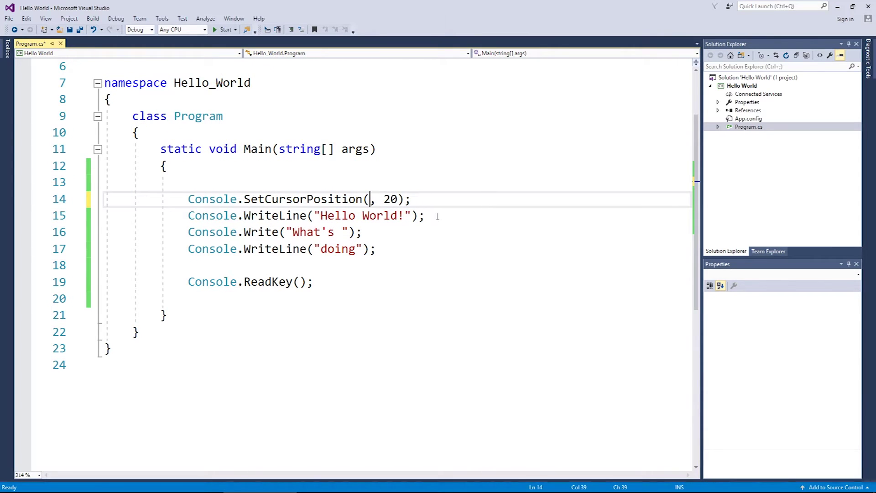
{"action": "type", "text": "45"}
{"action": "key", "text": "Right"}
{"action": "key", "text": "Right"}
{"action": "key", "text": "Right"}
{"action": "key", "text": "BackSpace"}
{"action": "key", "text": "Delete"}
{"action": "type", "text": "15"}
{"action": "key", "text": "F5"}
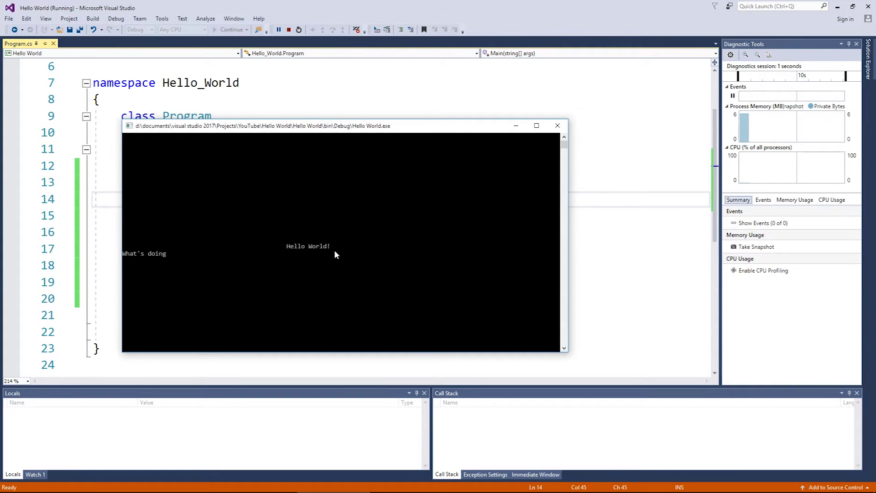
Step: Inspect the offset Hello World and What's doing output in the console, then close it
{"action": "left_click", "coordinate": [388, 117]}
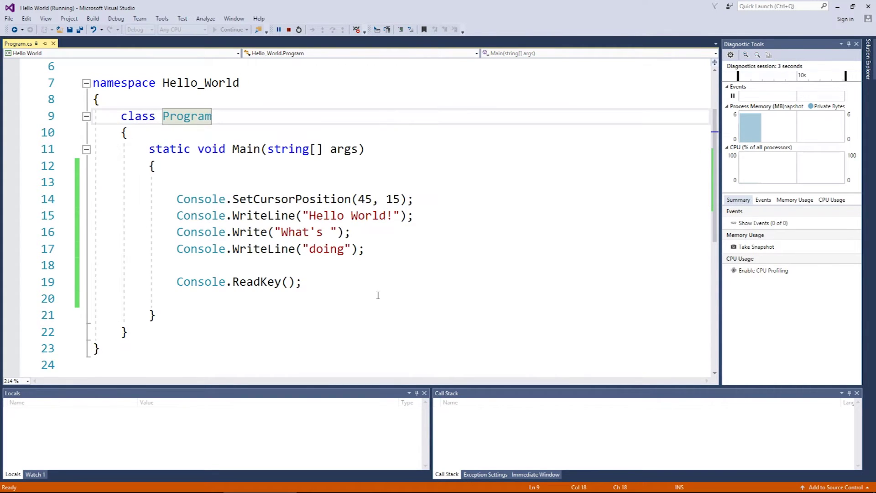
{"action": "key", "text": "alt+Tab"}
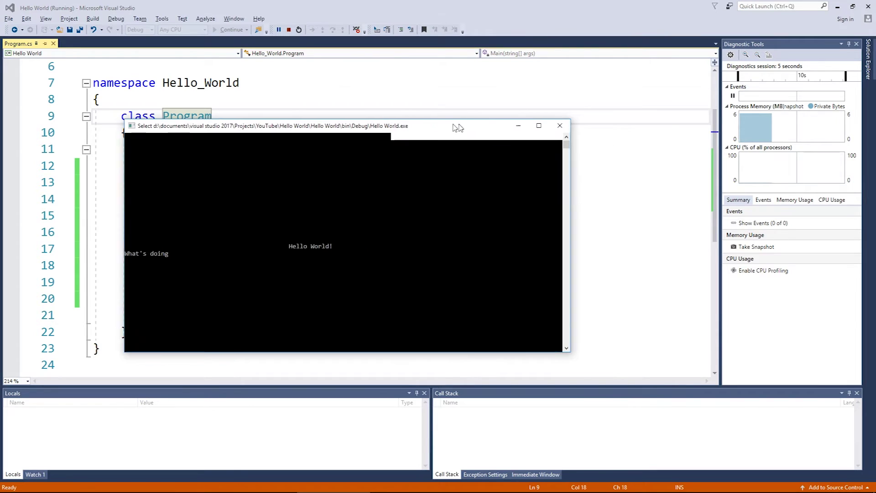
{"action": "left_click_drag", "start_coordinate": [456, 126], "coordinate": [669, 100]}
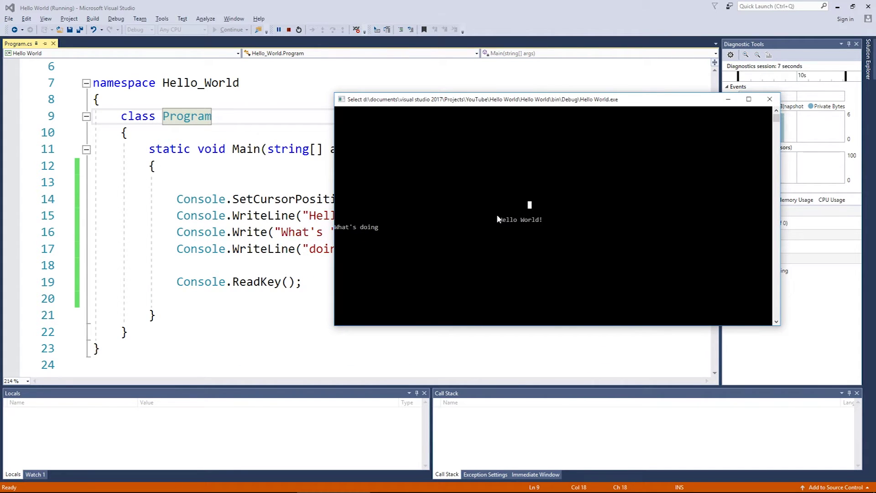
{"action": "left_click_drag", "start_coordinate": [498, 219], "coordinate": [545, 227]}
{"action": "left_click", "coordinate": [543, 221]}
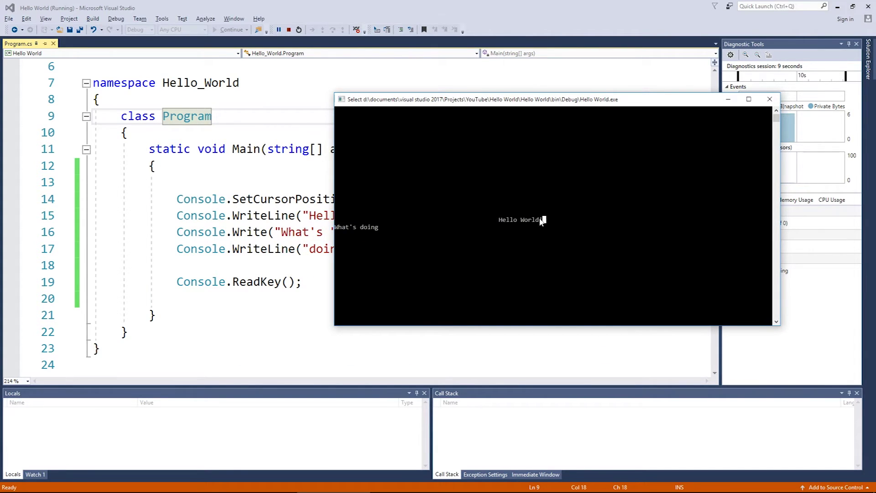
{"action": "left_click_drag", "start_coordinate": [340, 230], "coordinate": [392, 232]}
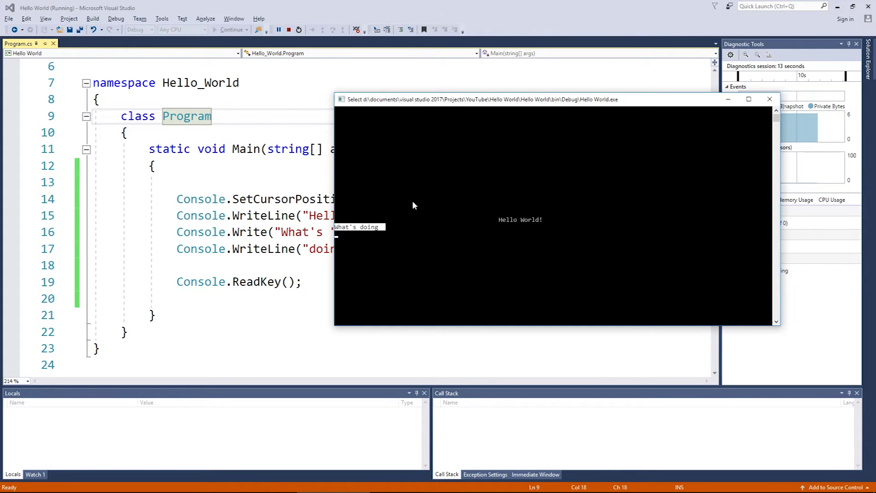
{"action": "left_click_drag", "start_coordinate": [434, 101], "coordinate": [536, 89]}
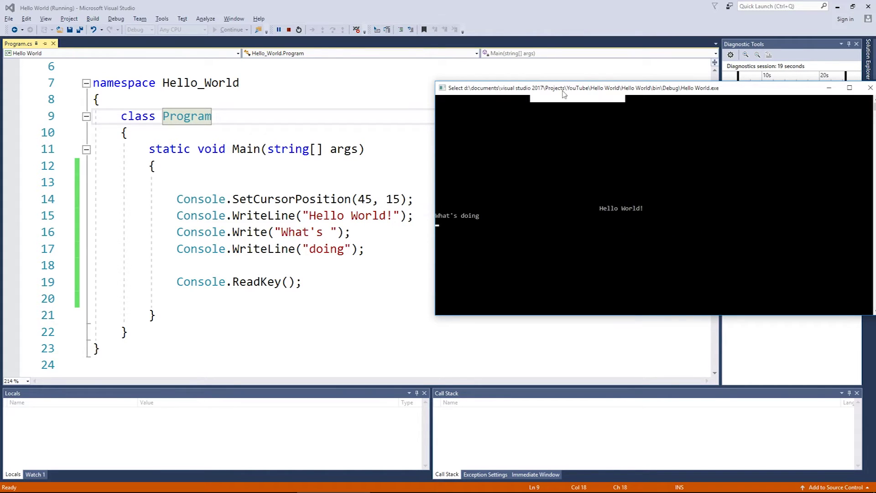
{"action": "left_click_drag", "start_coordinate": [616, 88], "coordinate": [531, 88]}
{"action": "left_click", "coordinate": [788, 88]}
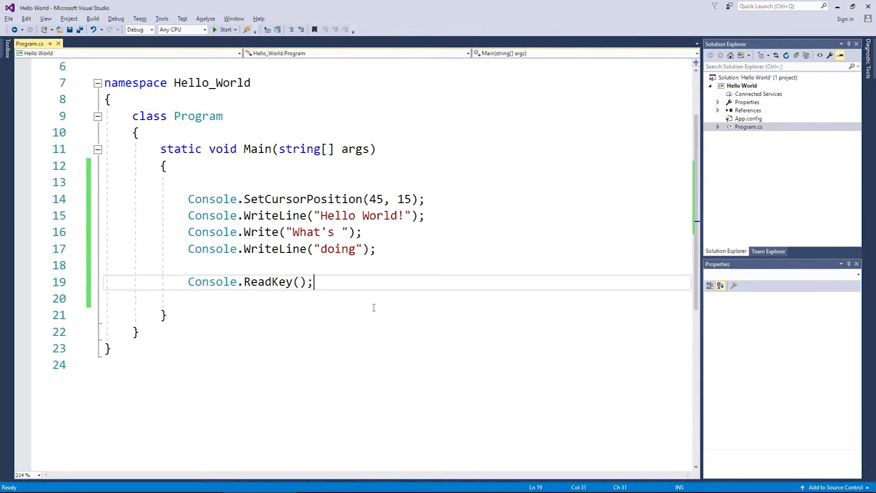
Step: Add Console.WriteLine("This is my second screen"); and another Console.ReadKey(); after the first key wait
{"action": "key", "text": "Return"}
{"action": "key", "text": "Return"}
{"action": "type", "text": "console.writel"}
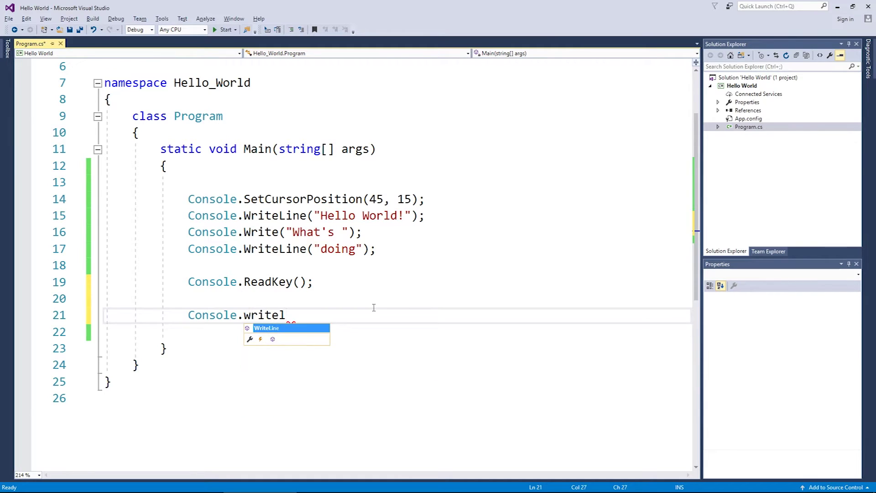
{"action": "type", "text": "(\"This is"}
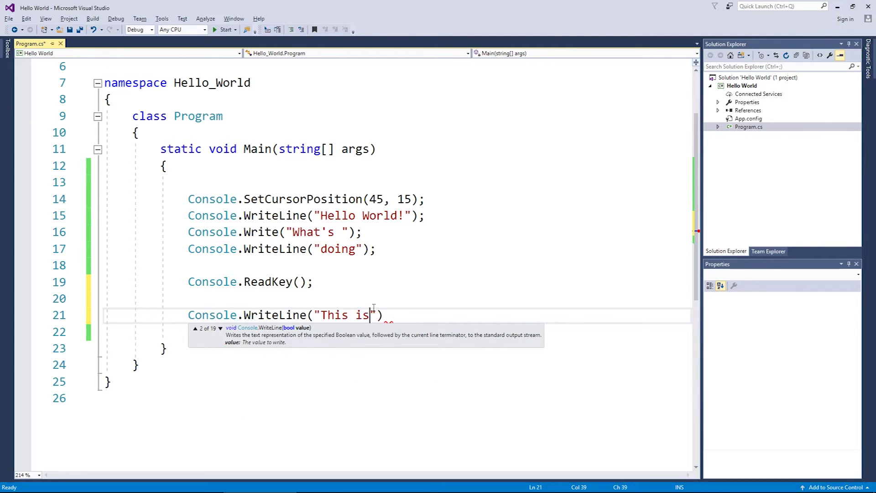
{"action": "type", "text": " my second scre"}
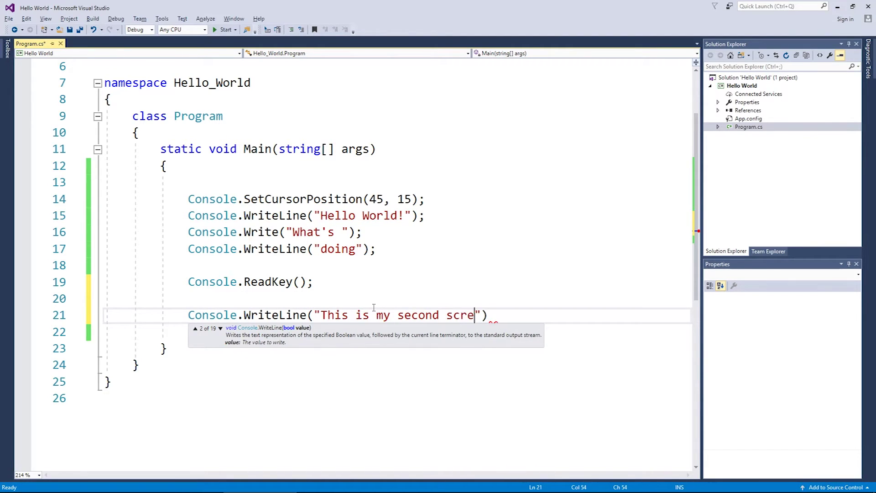
{"action": "type", "text": "en\");"}
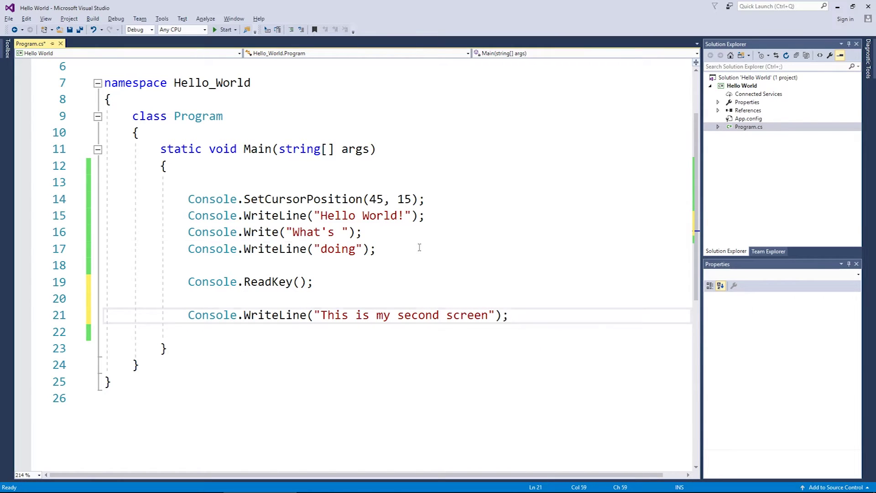
{"action": "left_click_drag", "start_coordinate": [420, 248], "coordinate": [188, 198]}
{"action": "left_click", "coordinate": [524, 315]}
{"action": "left_click_drag", "start_coordinate": [309, 308], "coordinate": [544, 315]}
{"action": "left_click", "coordinate": [544, 315]}
{"action": "key", "text": "Return"}
{"action": "type", "text": "cons."}
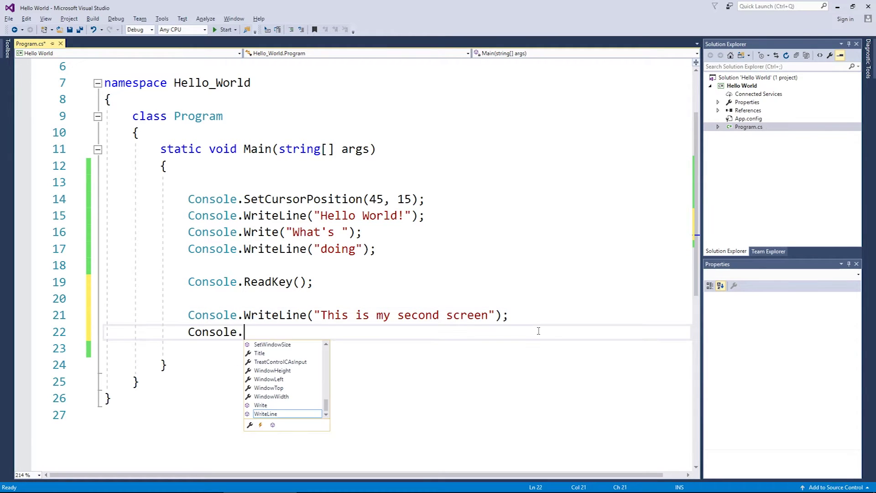
{"action": "type", "text": "read"}
{"action": "key", "text": "Down"}
{"action": "type", "text": "();"}
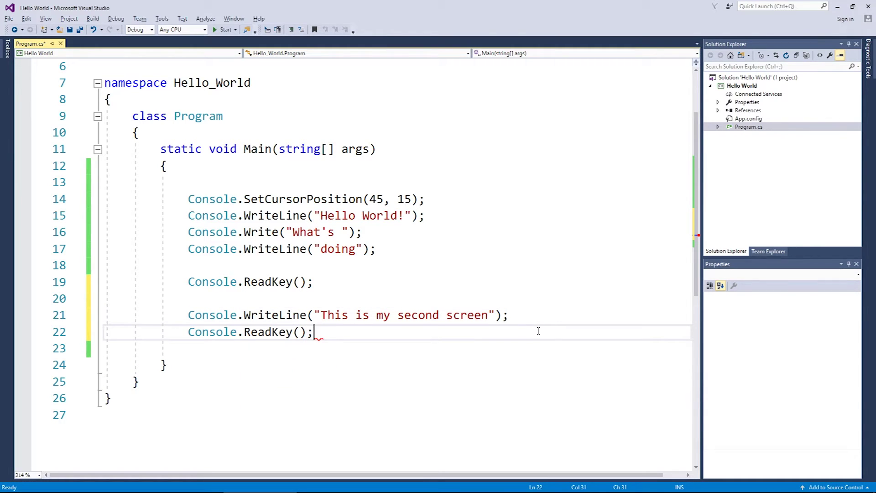
Step: Run the program past both key waits, then return to the second-screen message
{"action": "key", "text": "F5"}
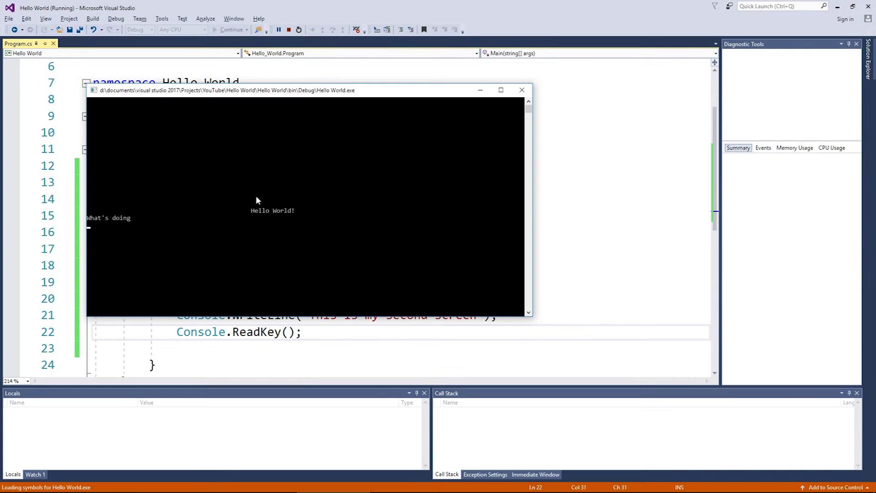
{"action": "key", "text": "Return"}
{"action": "type", "text": "a"}
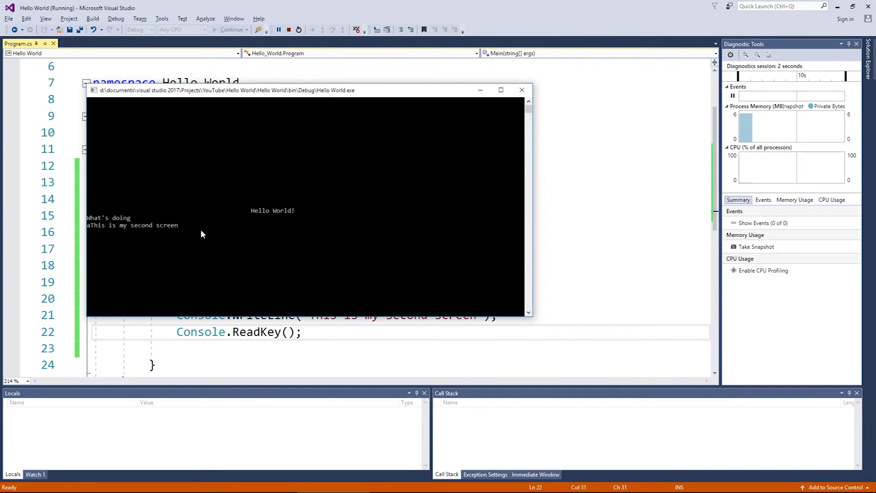
{"action": "key", "text": "Return"}
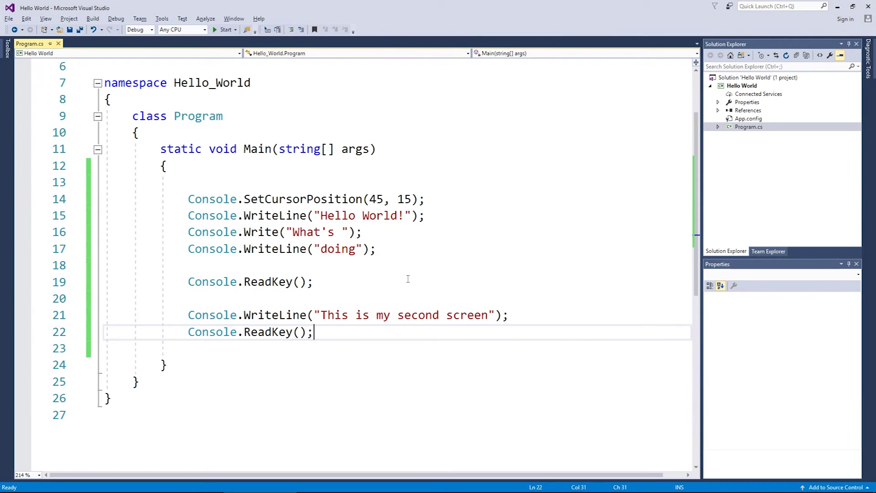
{"action": "left_click_drag", "start_coordinate": [314, 315], "coordinate": [495, 317]}
{"action": "left_click", "coordinate": [482, 303]}
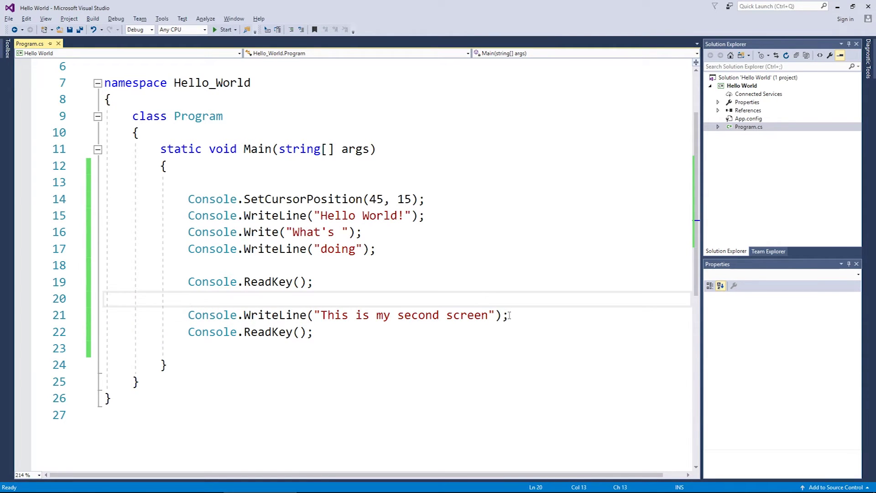
{"action": "key", "text": "Return"}
{"action": "type", "text": "console.cle"}
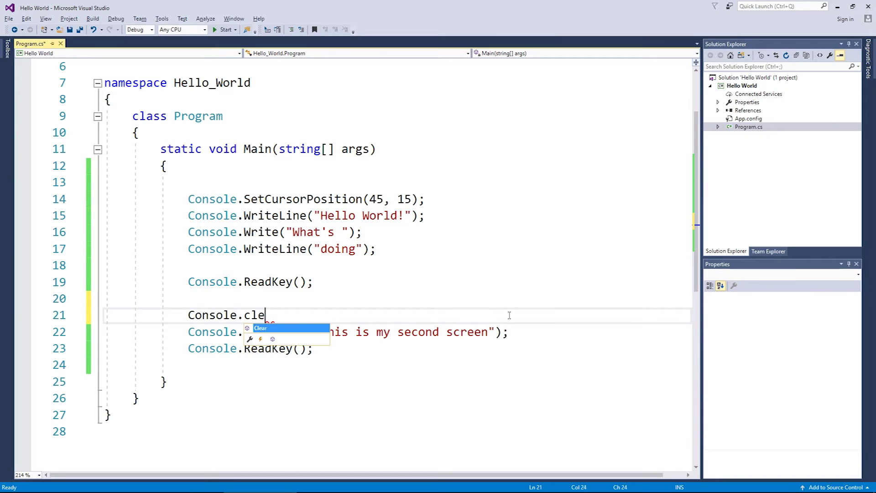
{"action": "type", "text": "ar();"}
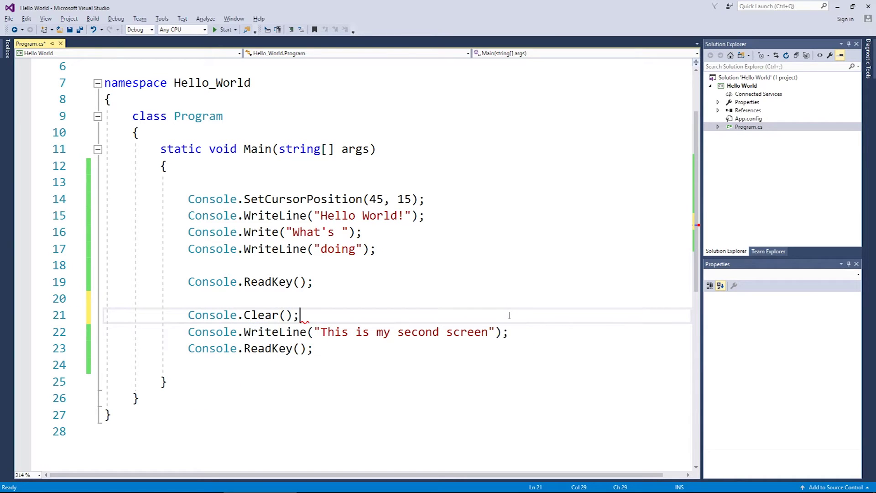
{"action": "key", "text": "F5"}
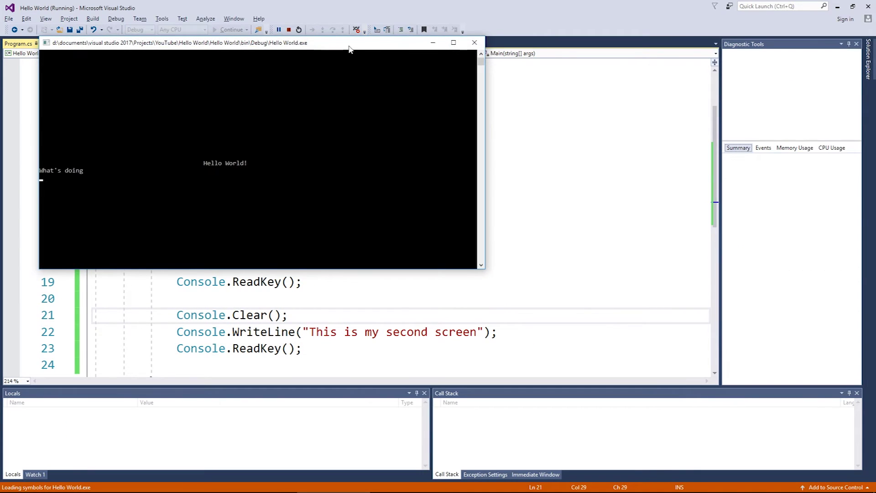
{"action": "left_click_drag", "start_coordinate": [348, 49], "coordinate": [730, 77]}
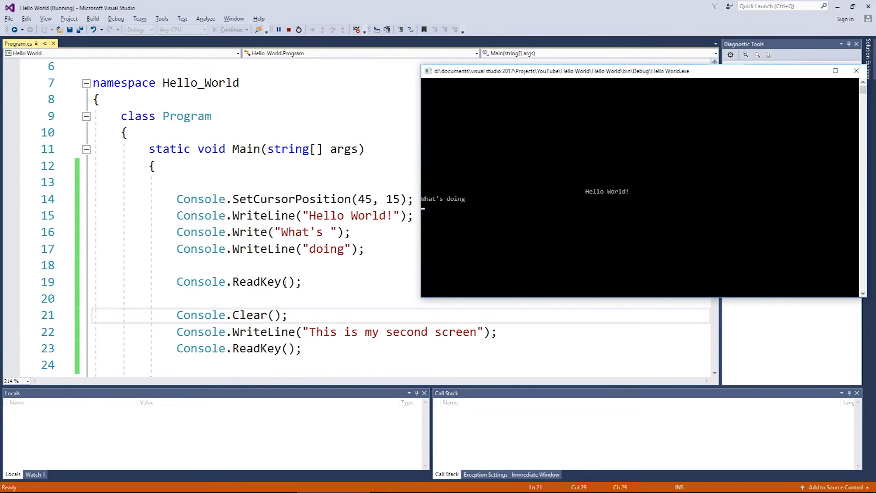
{"action": "key", "text": "Return"}
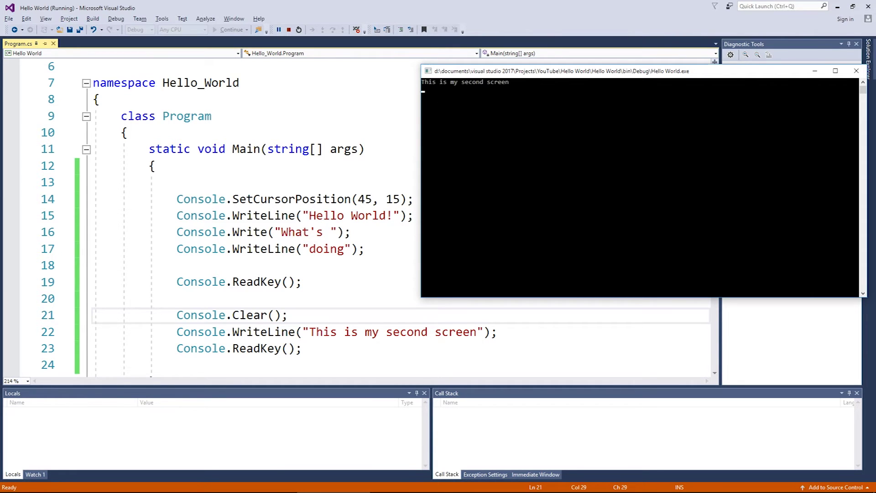
{"action": "key", "text": "Return"}
{"action": "left_click_drag", "start_coordinate": [314, 332], "coordinate": [527, 331]}
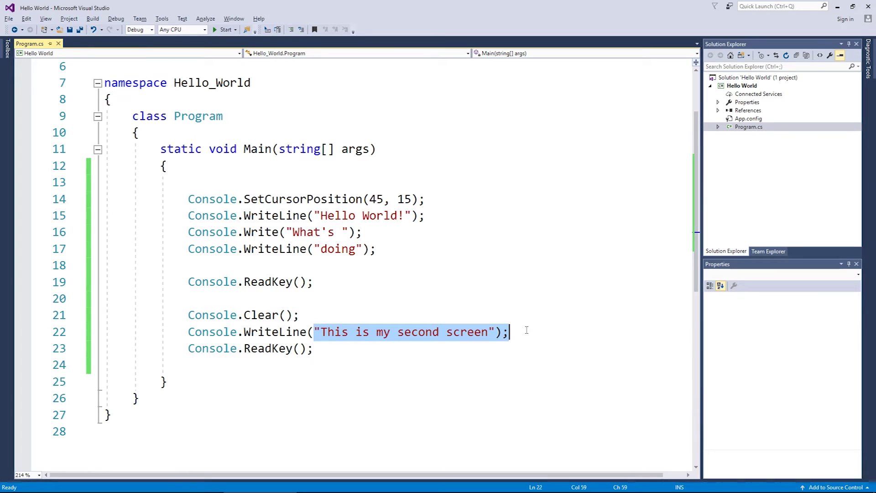
{"action": "left_click", "coordinate": [529, 331]}
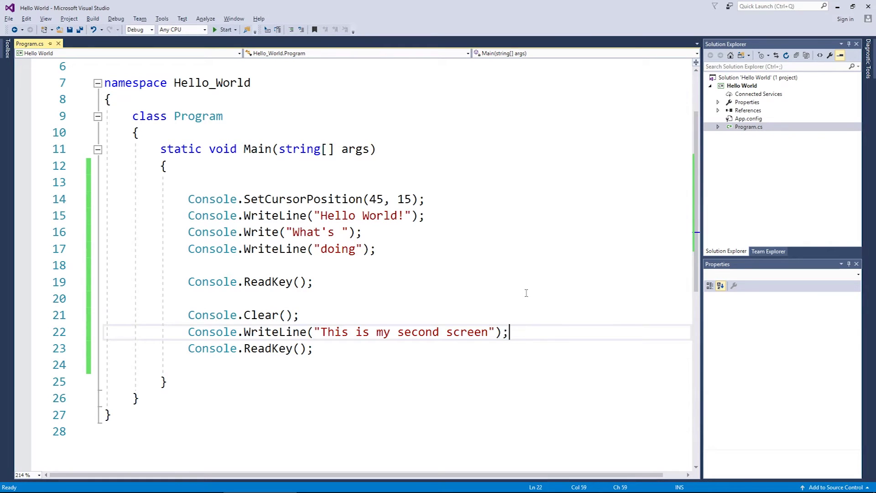
Step: Add Console.Beep(500, 1000); at the top of Main
{"action": "left_click", "coordinate": [418, 187]}
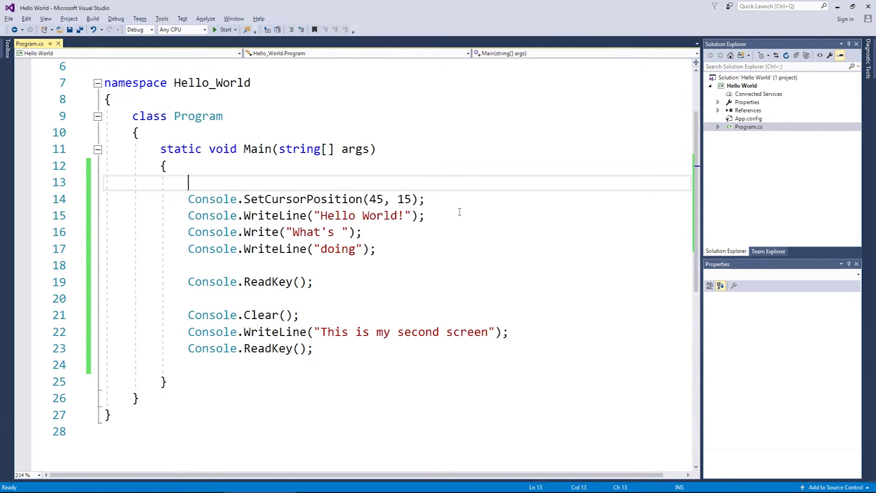
{"action": "key", "text": "Return"}
{"action": "key", "text": "Return"}
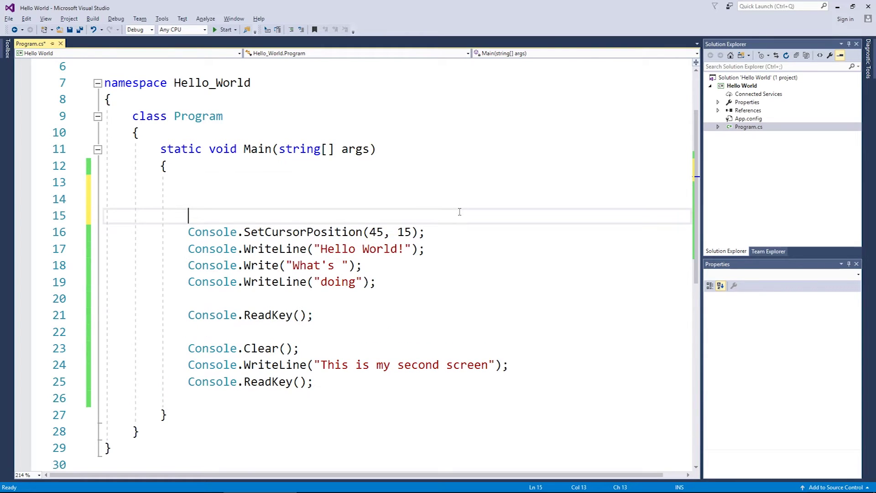
{"action": "key", "text": "Up"}
{"action": "type", "text": "Consol"}
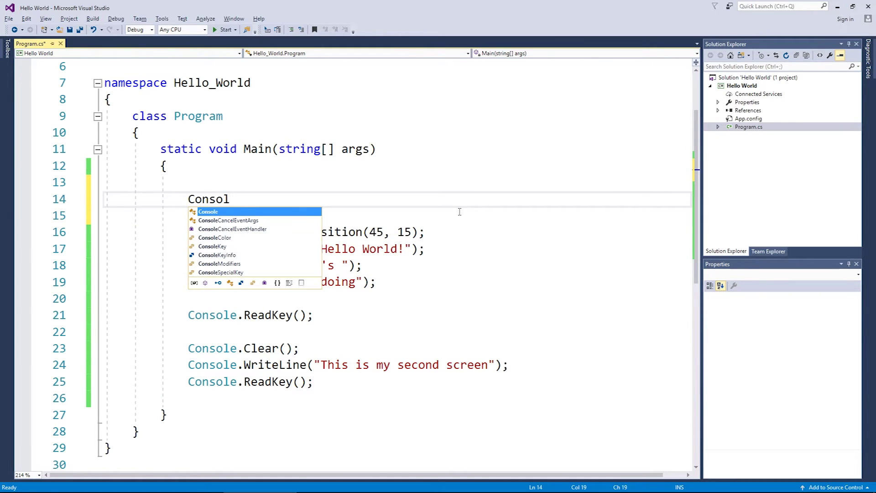
{"action": "type", "text": "e.Beep("}
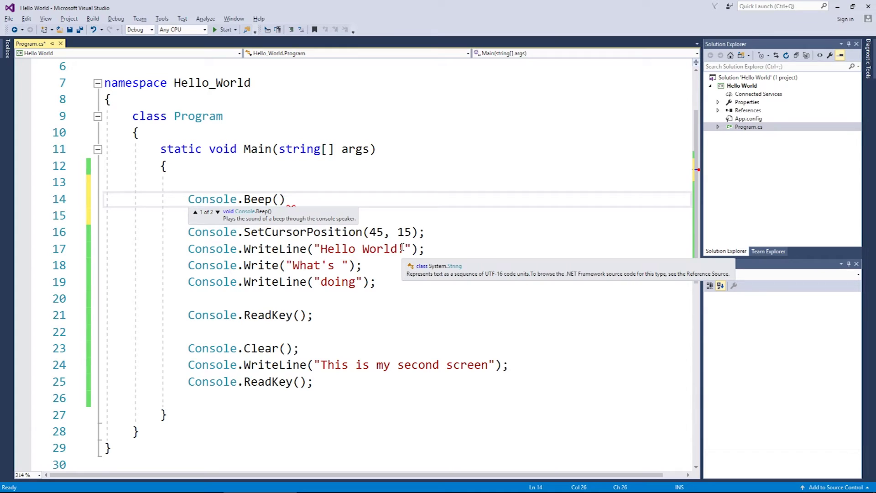
{"action": "key", "text": "Down"}
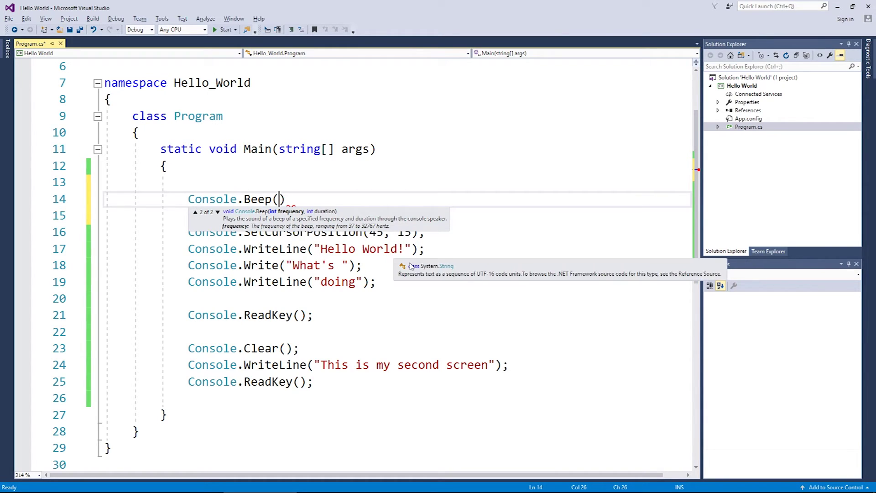
{"action": "type", "text": "500"}
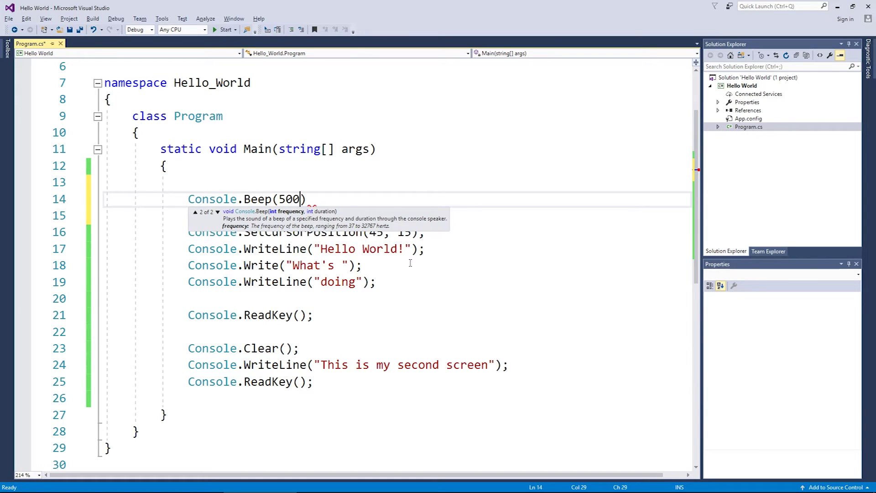
{"action": "type", "text": ", 1"}
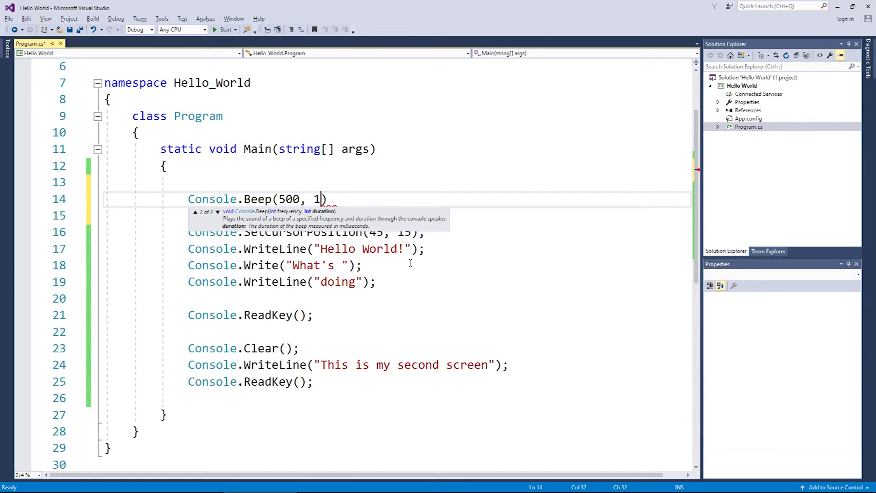
{"action": "type", "text": "000);"}
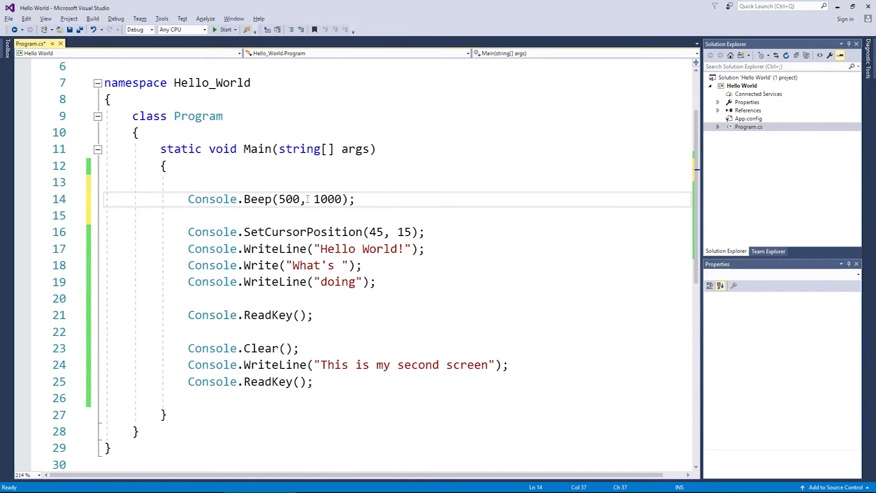
{"action": "double_click", "coordinate": [290, 200]}
{"action": "double_click", "coordinate": [330, 200]}
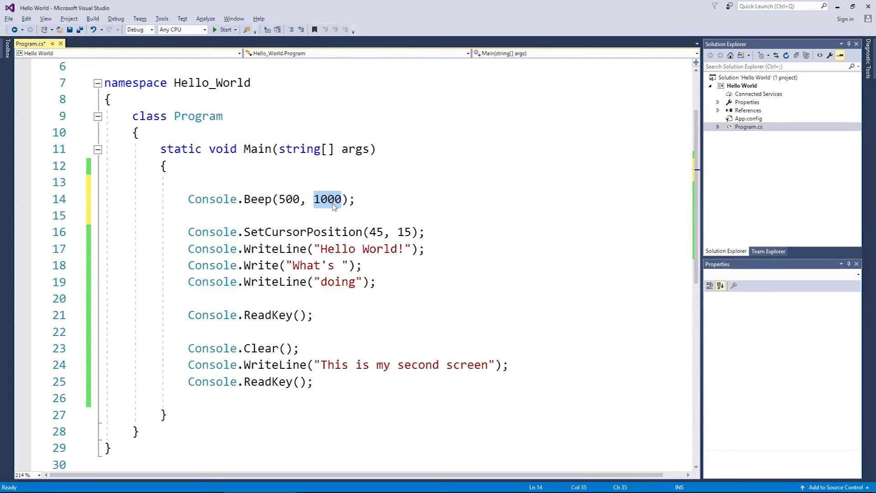
{"action": "left_click", "coordinate": [395, 199]}
Step: Run the program to hear the beep, then delete the Beep statement
{"action": "key", "text": "F5"}
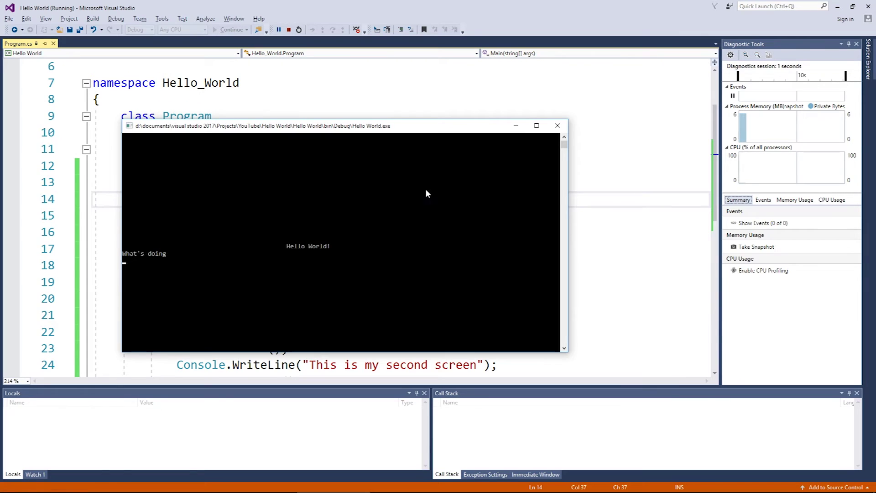
{"action": "key", "text": "Return"}
{"action": "key", "text": "Return"}
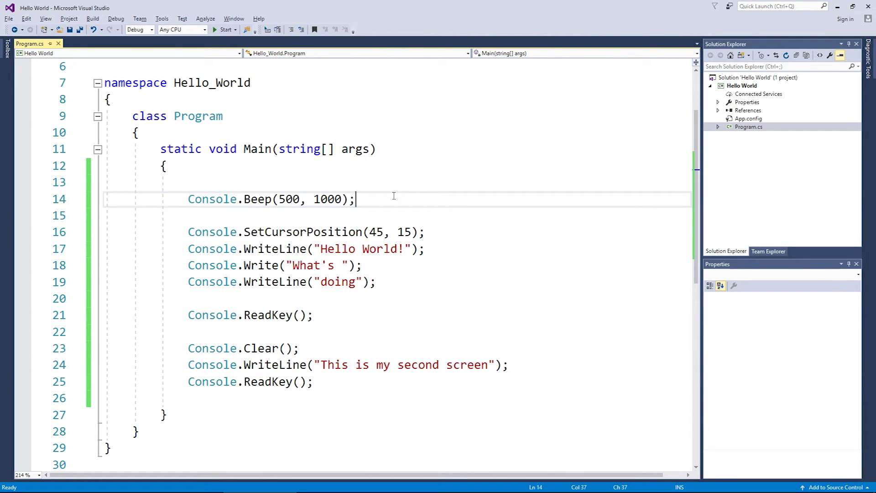
{"action": "key", "text": "shift+Home"}
{"action": "key", "text": "BackSpace"}
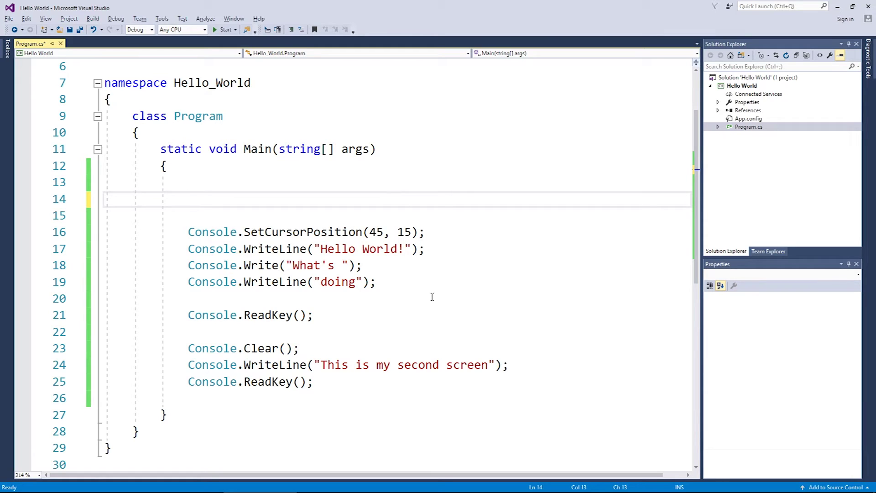
Step: Undo, then reselect and delete the whole Console.Beep(500, 1000) statement
{"action": "key", "text": "ctrl+z"}
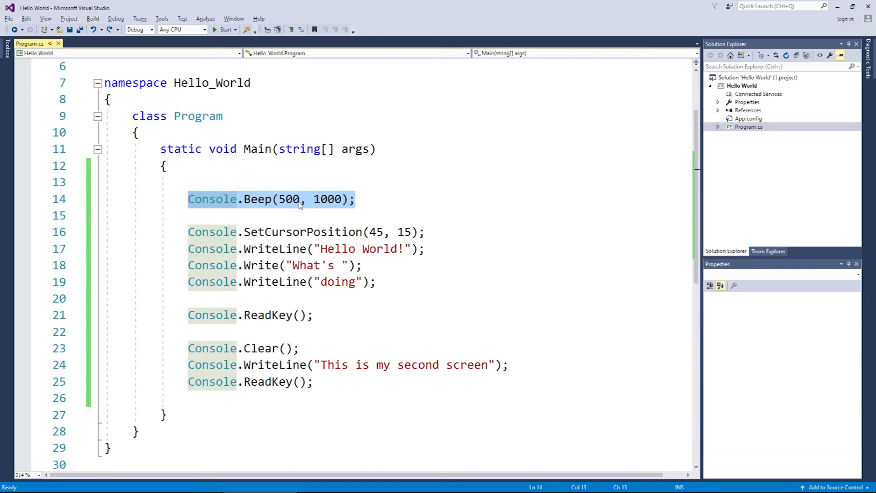
{"action": "double_click", "coordinate": [329, 202]}
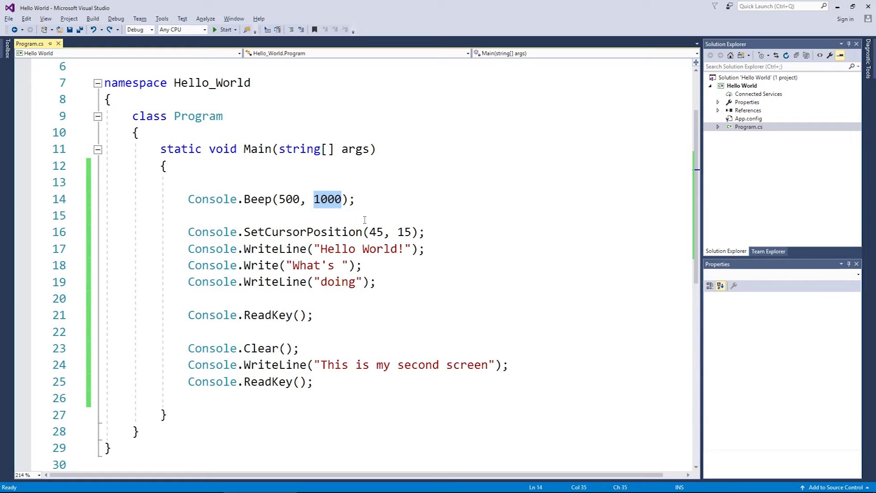
{"action": "left_click_drag", "start_coordinate": [372, 199], "coordinate": [189, 199]}
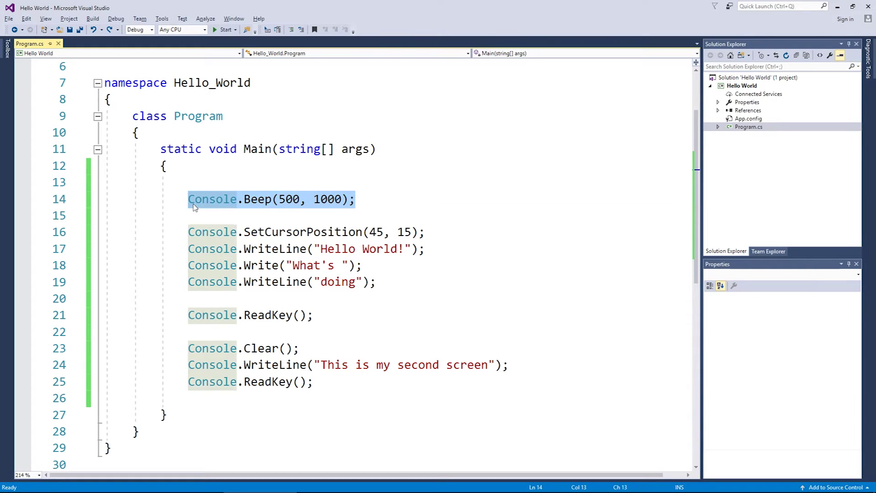
{"action": "key", "text": "Delete"}
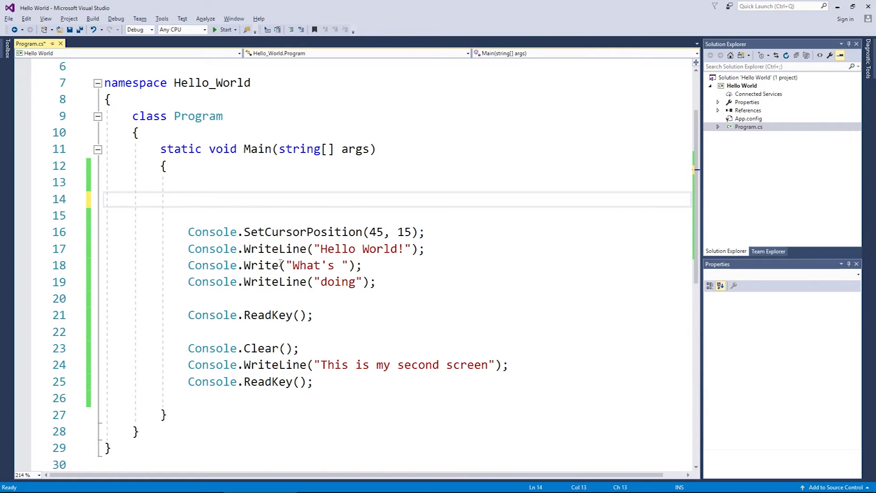
{"action": "type", "text": "console.wri"}
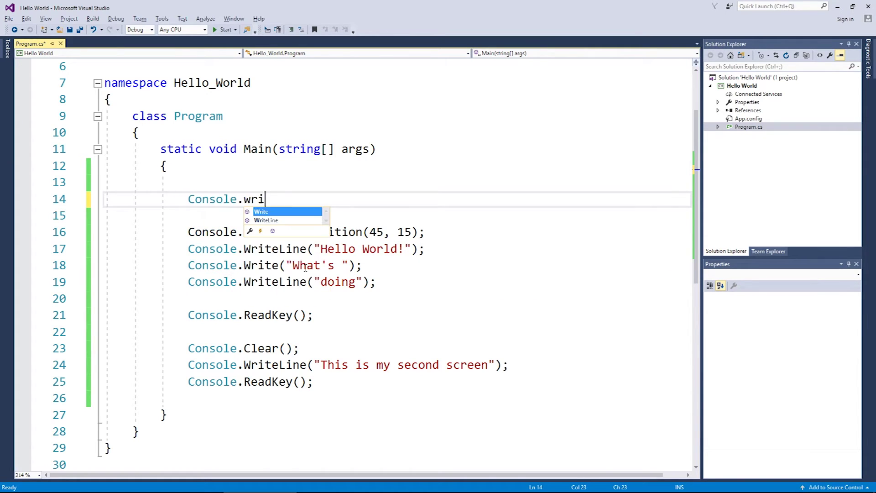
{"action": "type", "text": "te"}
Step: Start a Console.WriteLine statement, then clear the half-typed text
{"action": "left_click", "coordinate": [249, 222]}
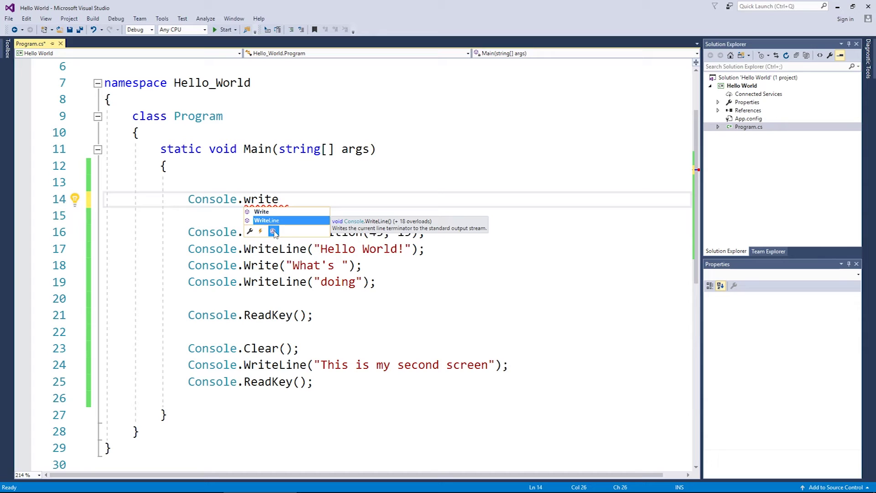
{"action": "key", "text": "shift+Home"}
{"action": "key", "text": "BackSpace"}
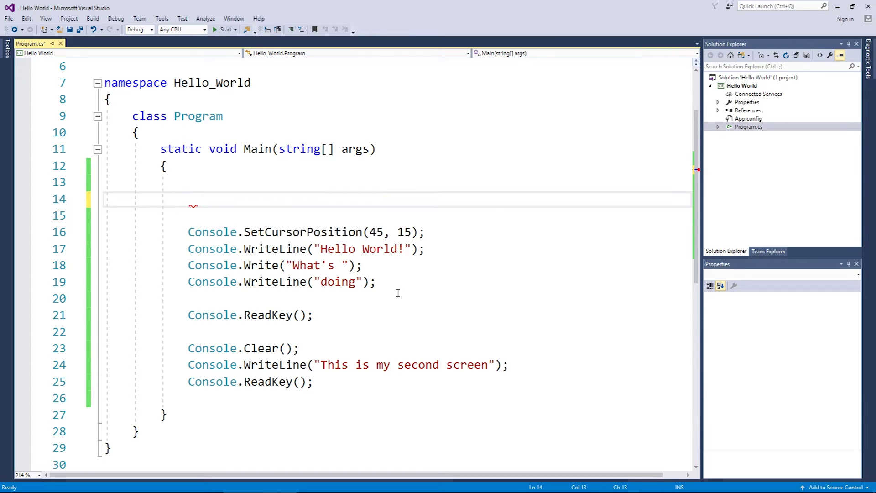
{"action": "type", "text": "console."}
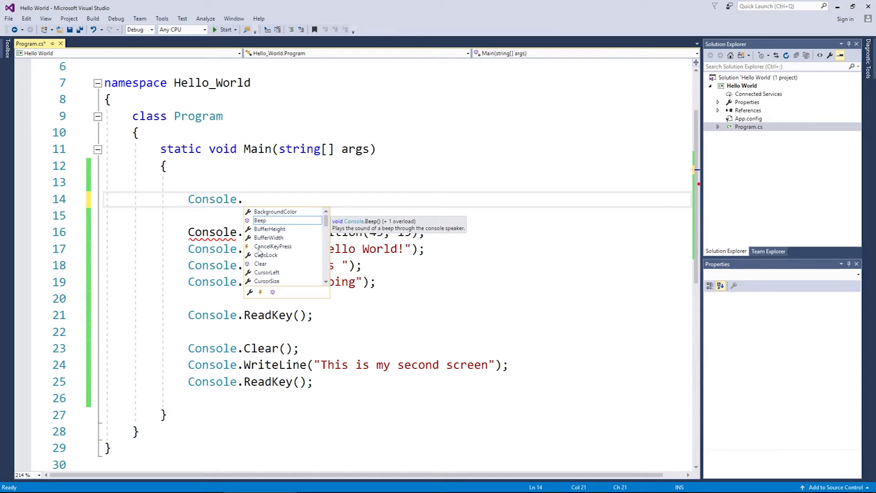
Step: Write Console.BackgroundColor = ConsoleColor.Red; as the first line of Main
{"action": "left_click", "coordinate": [258, 215]}
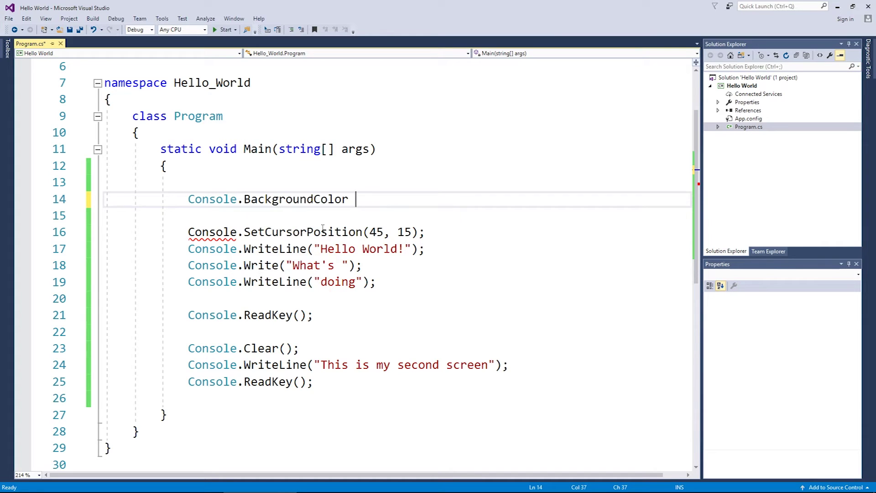
{"action": "type", "text": "="}
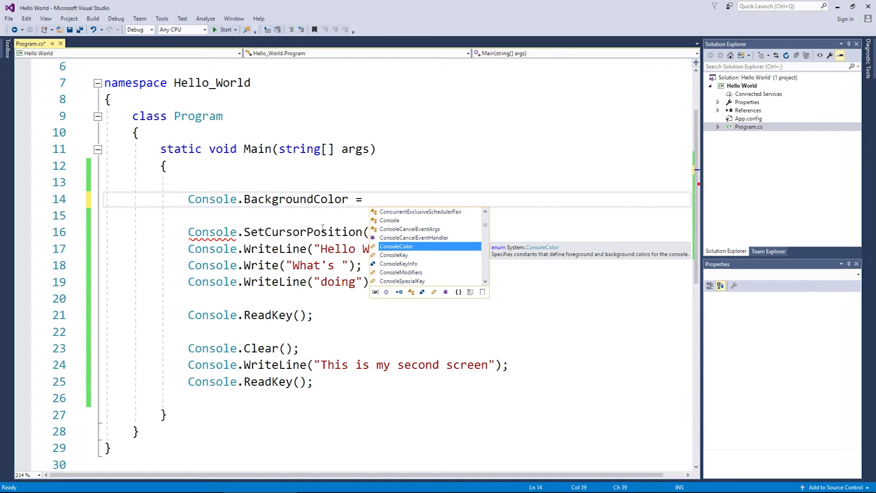
{"action": "mouse_move", "coordinate": [396, 246]}
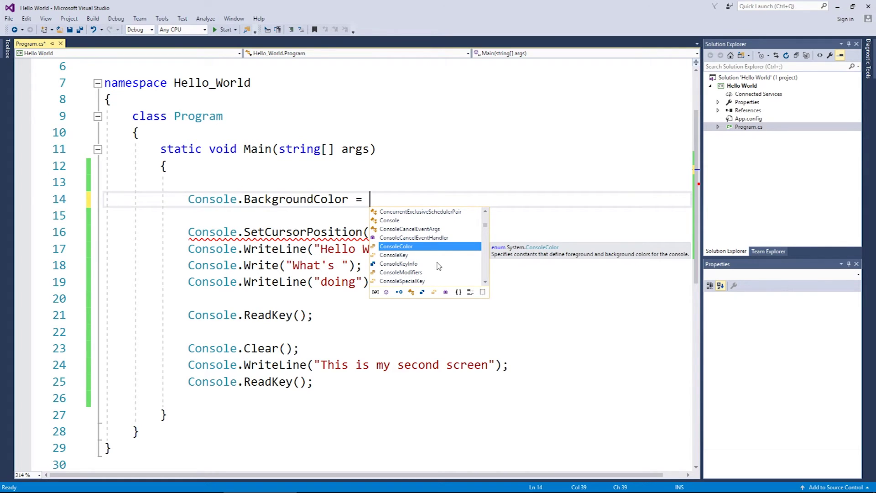
{"action": "key", "text": "Tab"}
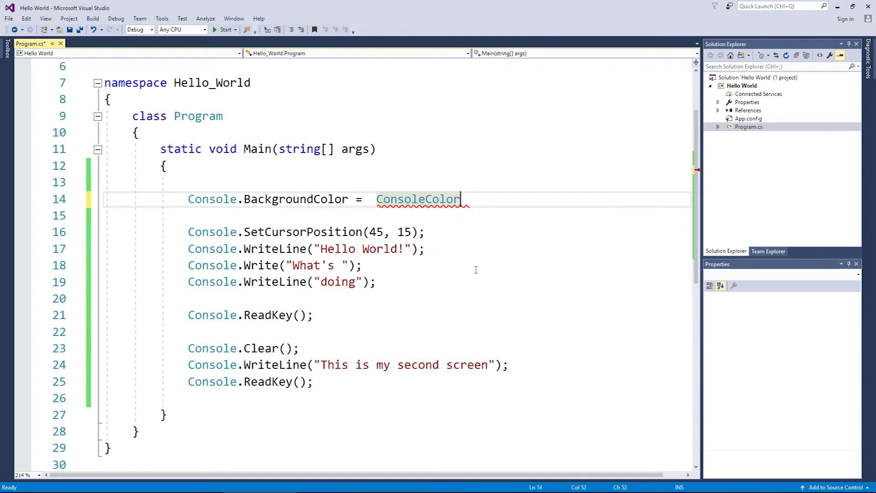
{"action": "type", "text": "."}
{"action": "scroll", "coordinate": [502, 257], "scroll_direction": "down", "scroll_amount": 1}
{"action": "scroll", "coordinate": [502, 257], "scroll_direction": "up", "scroll_amount": 1}
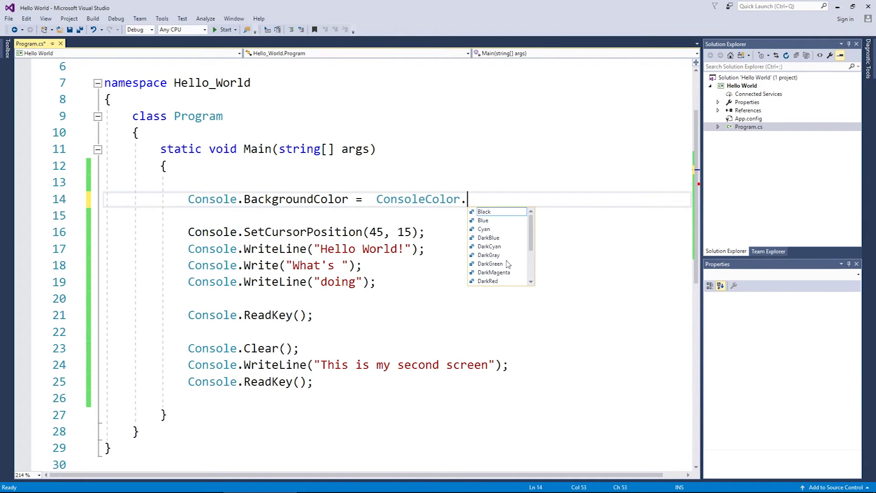
{"action": "scroll", "coordinate": [502, 257], "scroll_direction": "down", "scroll_amount": 3}
{"action": "scroll", "coordinate": [502, 258], "scroll_direction": "up", "scroll_amount": 3}
{"action": "scroll", "coordinate": [506, 261], "scroll_direction": "down", "scroll_amount": 3}
{"action": "scroll", "coordinate": [507, 261], "scroll_direction": "up", "scroll_amount": 3}
{"action": "scroll", "coordinate": [521, 248], "scroll_direction": "down", "scroll_amount": 1}
{"action": "scroll", "coordinate": [523, 254], "scroll_direction": "down", "scroll_amount": 1}
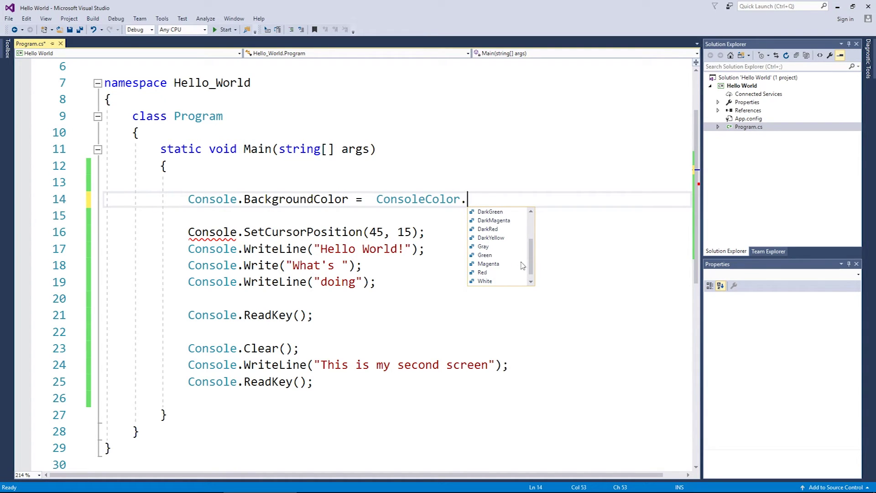
{"action": "scroll", "coordinate": [524, 264], "scroll_direction": "down", "scroll_amount": 1}
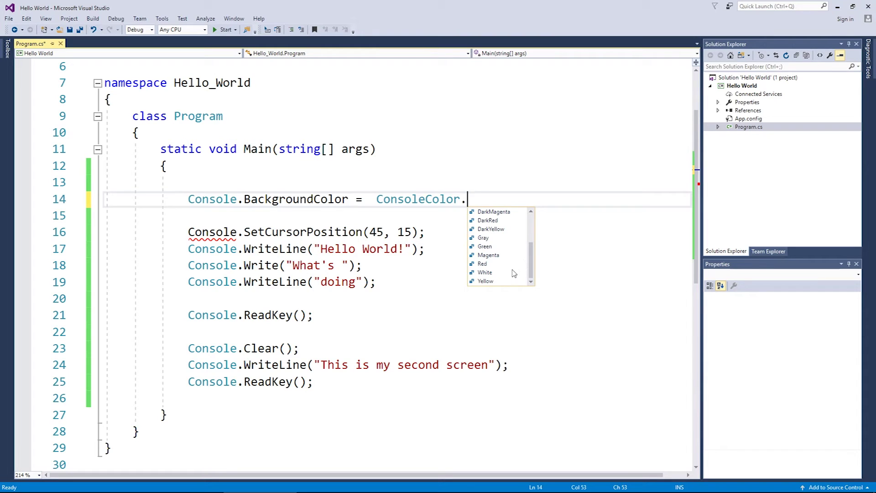
{"action": "double_click", "coordinate": [486, 264]}
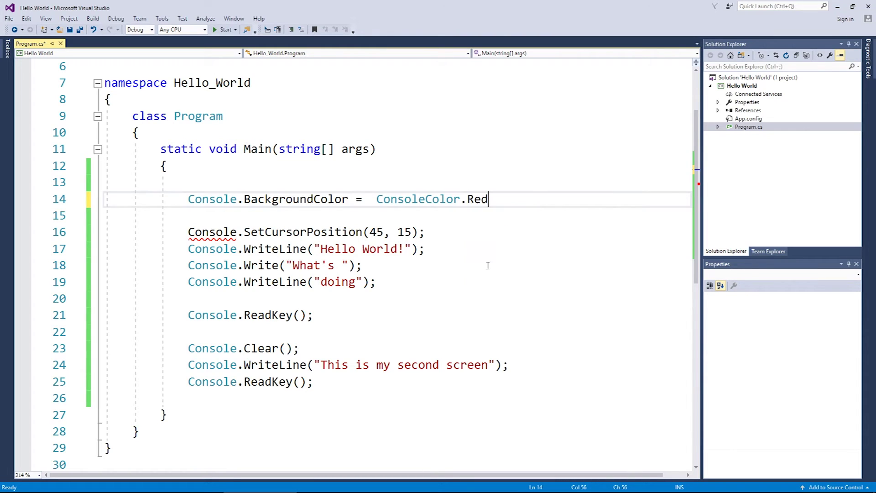
{"action": "type", "text": ";"}
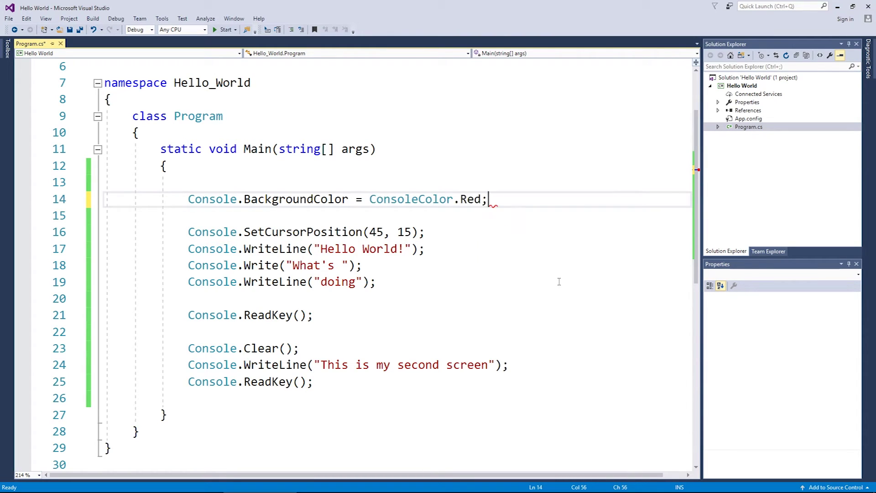
{"action": "left_click", "coordinate": [463, 268]}
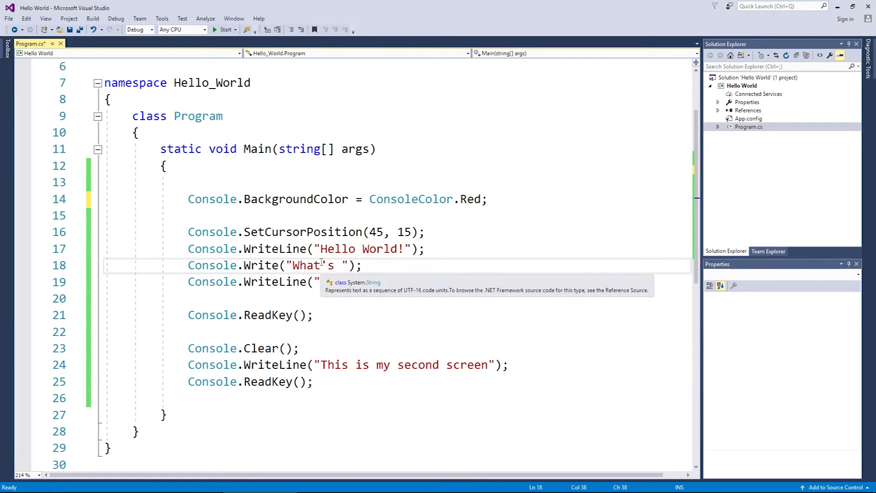
{"action": "mouse_move", "coordinate": [276, 249]}
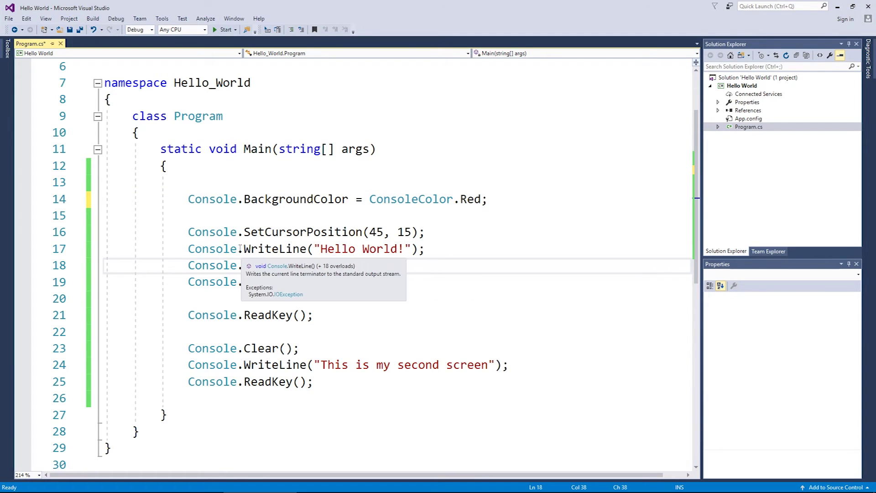
Step: Review the BackgroundColor and Console.Clear() lines, then run through the red second screen and exit
{"action": "double_click", "coordinate": [280, 199]}
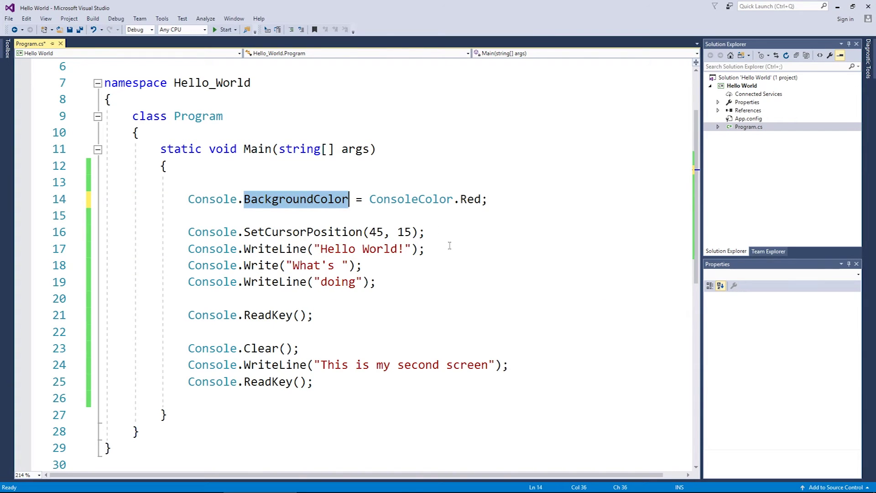
{"action": "left_click", "coordinate": [424, 300]}
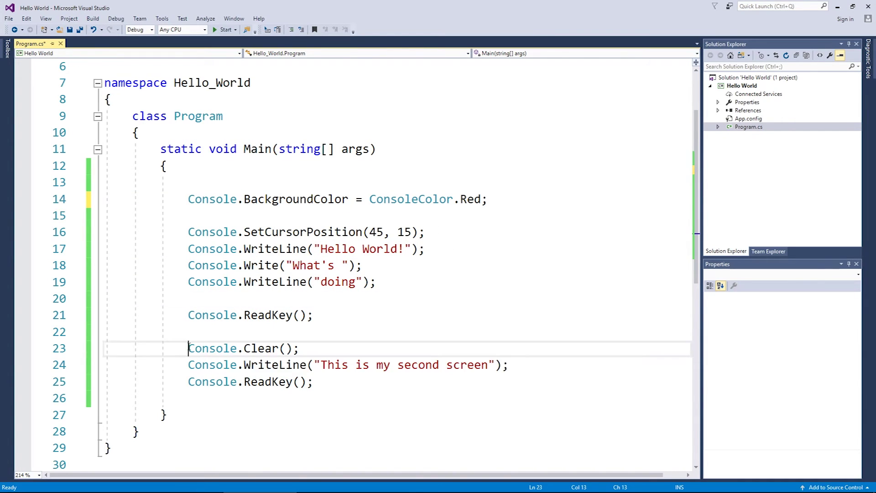
{"action": "left_click_drag", "start_coordinate": [189, 348], "coordinate": [322, 348]}
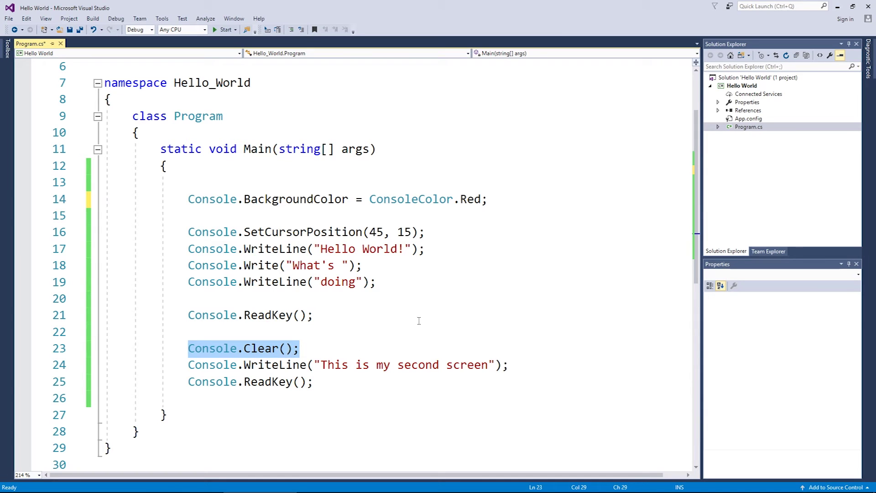
{"action": "left_click", "coordinate": [440, 315]}
{"action": "key", "text": "ctrl+F5"}
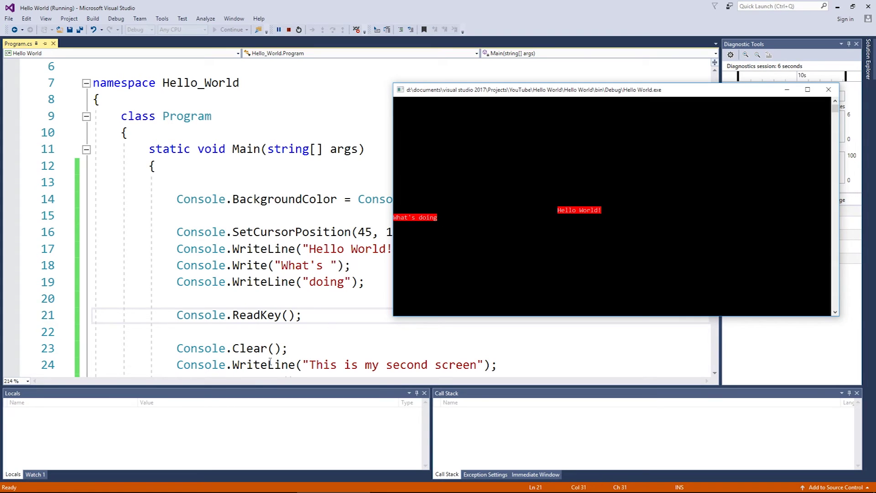
{"action": "key", "text": "Return"}
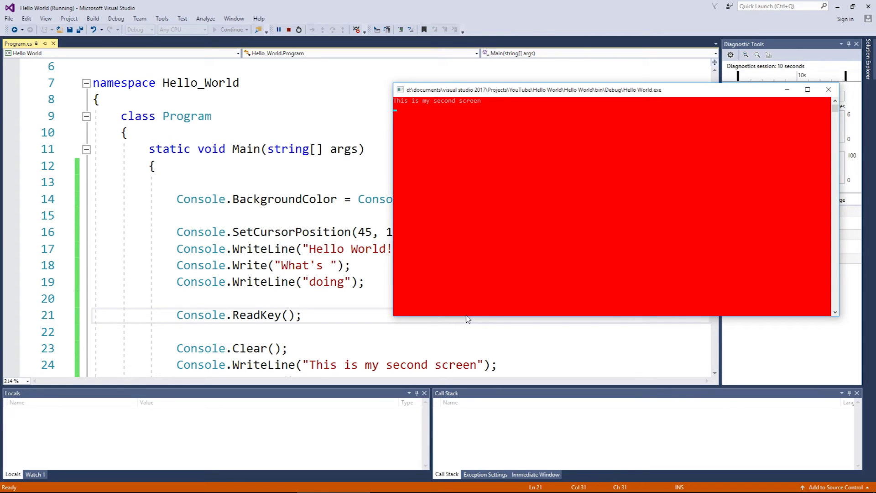
{"action": "key", "text": "Return"}
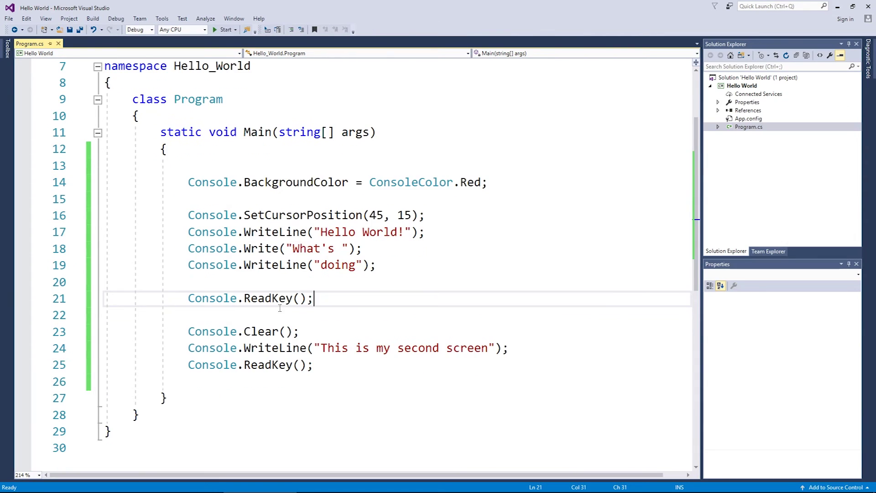
Step: Select the word Clear on the Console.Clear() line
{"action": "left_click", "coordinate": [192, 332]}
{"action": "left_click", "coordinate": [260, 331]}
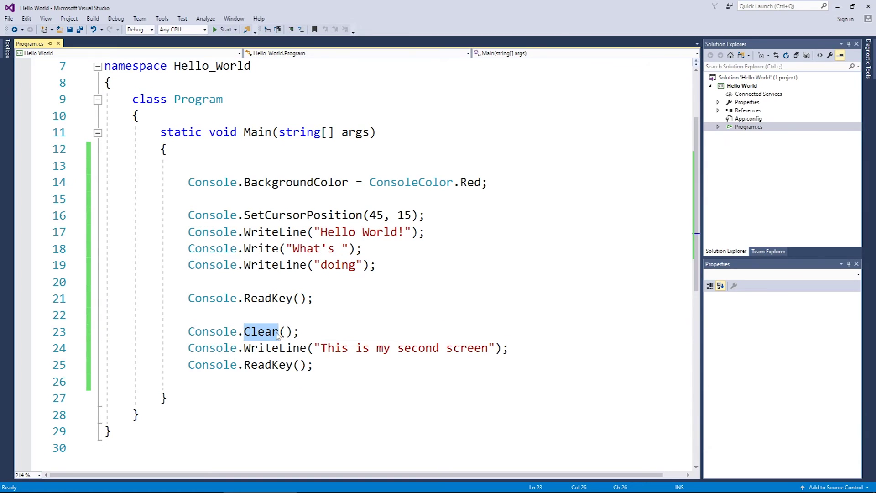
{"action": "double_click", "coordinate": [328, 184]}
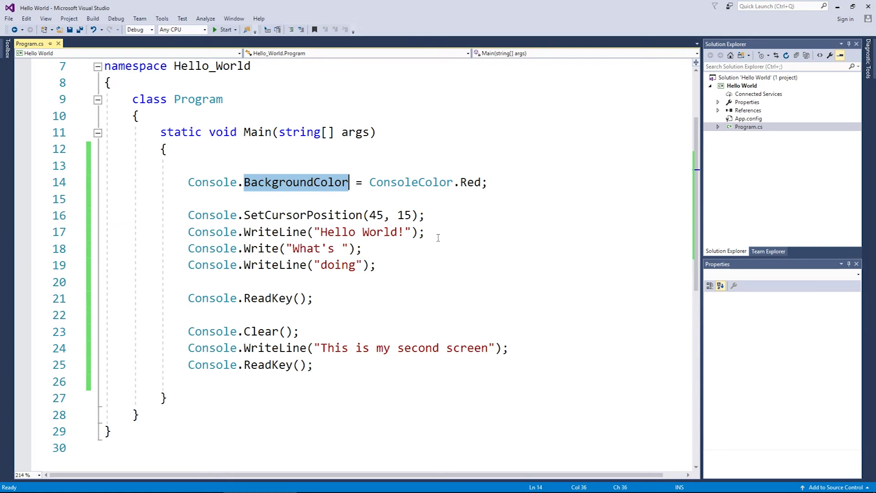
Step: Add Console.ForegroundColor = ConsoleColor.Magenta; below the background line and test-run it
{"action": "left_click", "coordinate": [525, 189]}
{"action": "key", "text": "Return"}
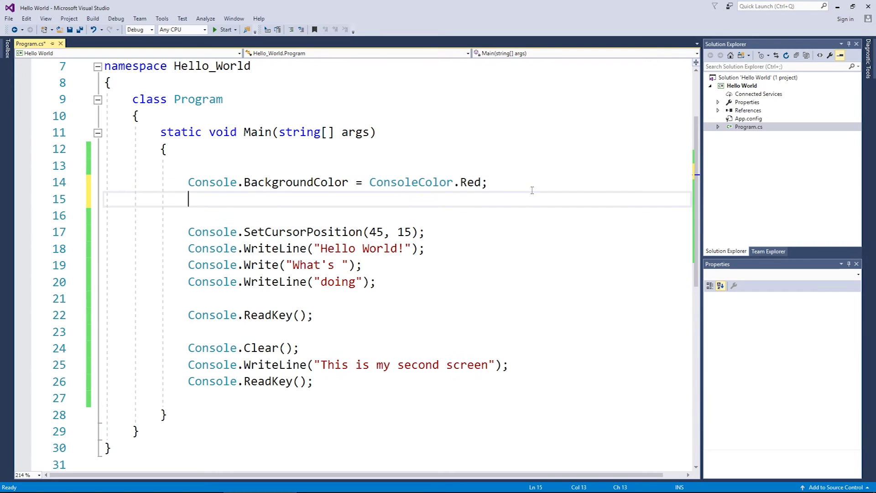
{"action": "type", "text": "consol.Fore"}
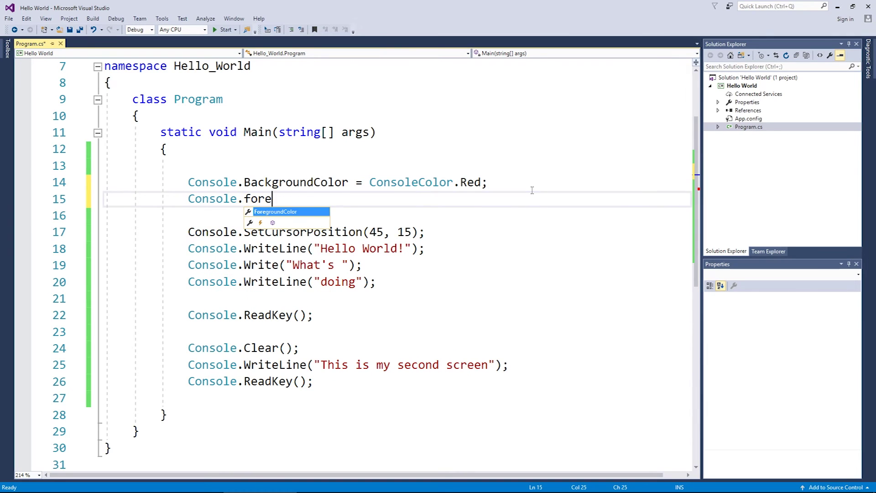
{"action": "type", "text": "="}
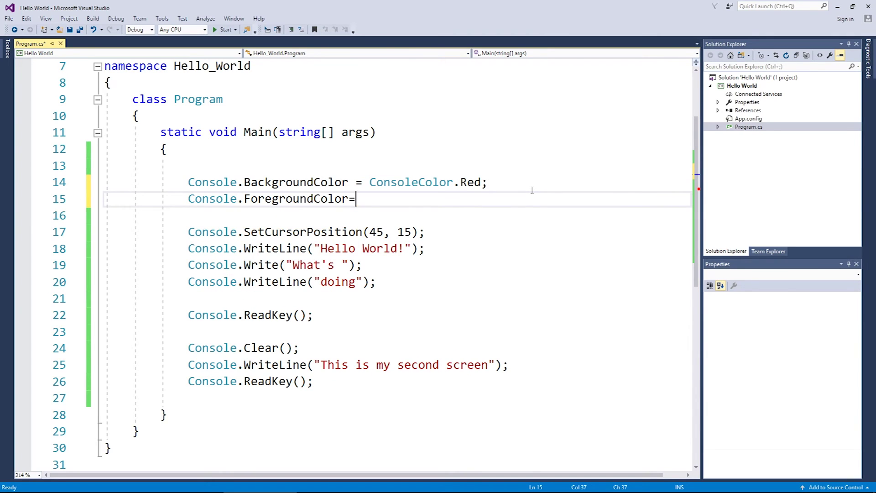
{"action": "type", "text": " ."}
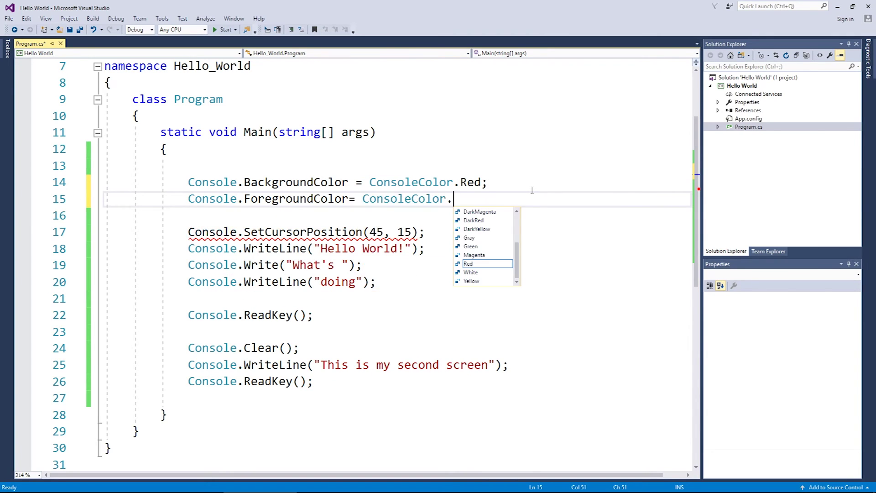
{"action": "scroll", "coordinate": [488, 256], "scroll_direction": "up", "scroll_amount": 3}
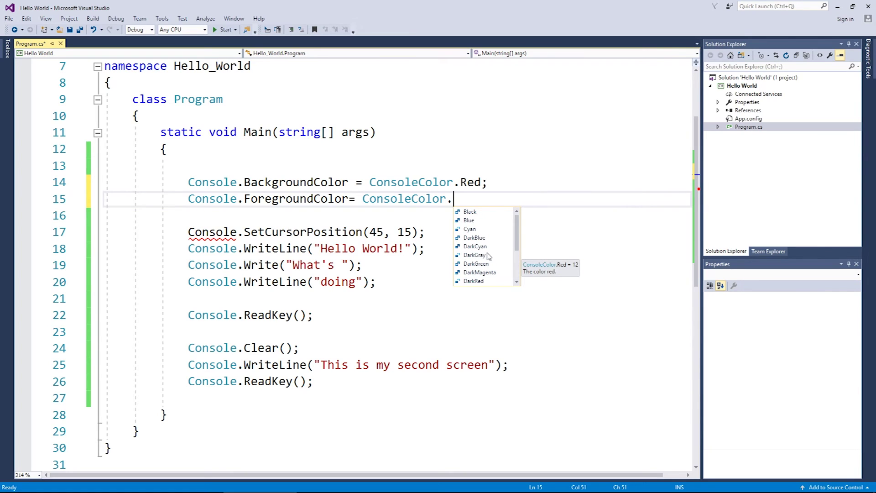
{"action": "scroll", "coordinate": [489, 255], "scroll_direction": "down", "scroll_amount": 3}
{"action": "double_click", "coordinate": [479, 255]}
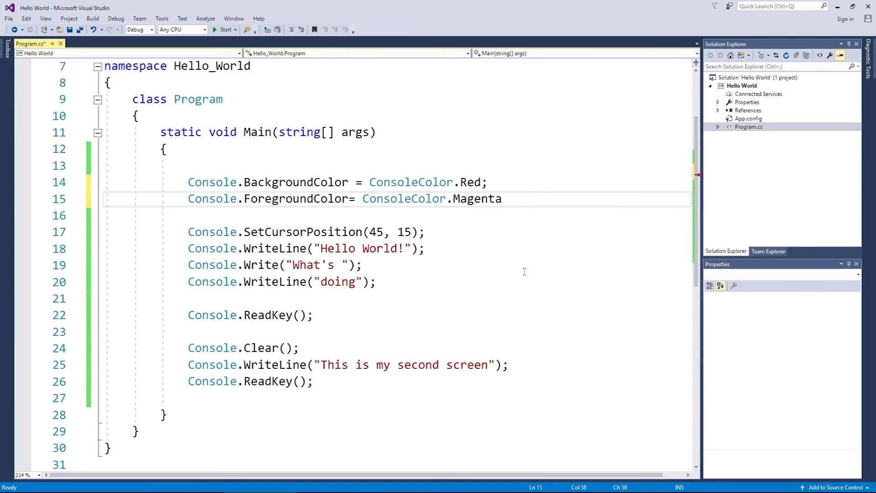
{"action": "type", "text": ";"}
{"action": "key", "text": "F5"}
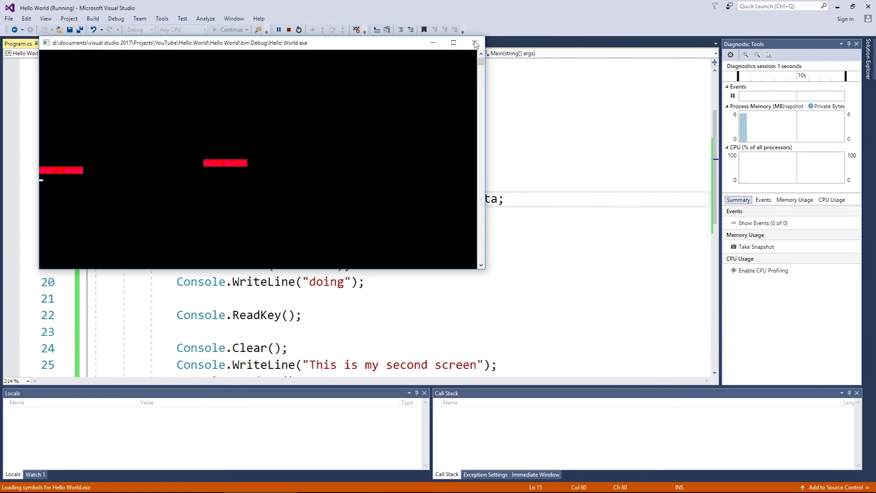
{"action": "key", "text": "Return"}
{"action": "key", "text": "Return"}
Step: Change the foreground colour to ConsoleColor.Blue and run through both screens
{"action": "key", "text": "Left"}
{"action": "key", "text": "ctrl+BackSpace"}
{"action": "key", "text": "ctrl+space"}
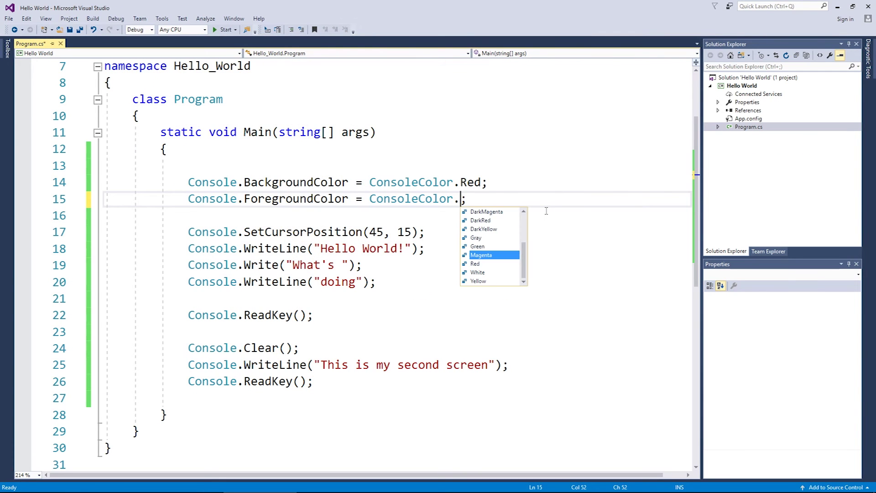
{"action": "scroll", "coordinate": [496, 274], "scroll_direction": "up", "scroll_amount": 2}
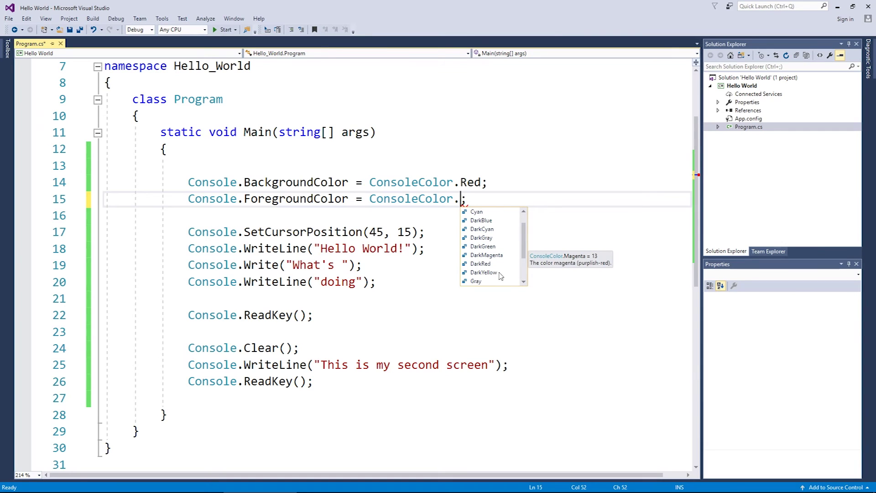
{"action": "scroll", "coordinate": [509, 255], "scroll_direction": "up", "scroll_amount": 1}
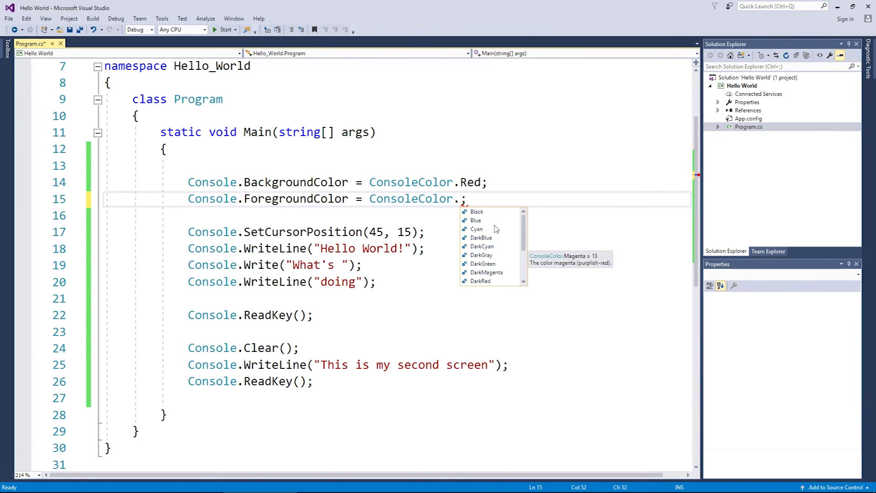
{"action": "double_click", "coordinate": [487, 223]}
{"action": "key", "text": "F5"}
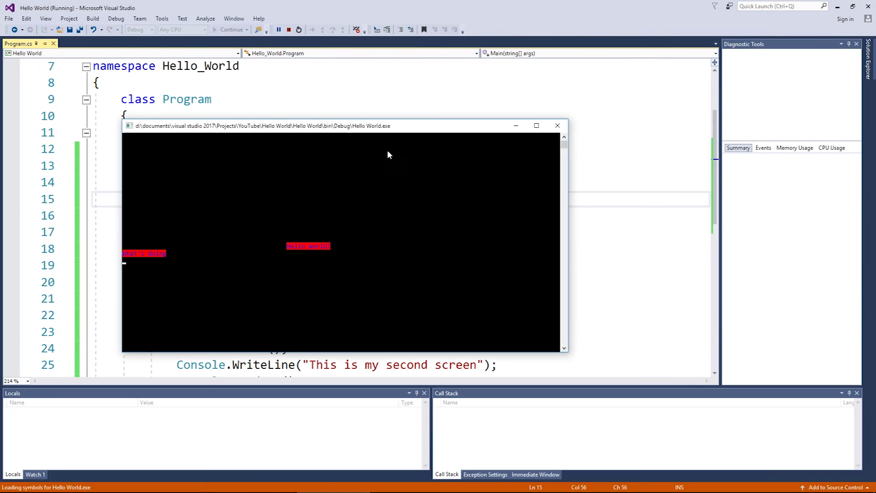
{"action": "left_click_drag", "start_coordinate": [481, 139], "coordinate": [684, 144]}
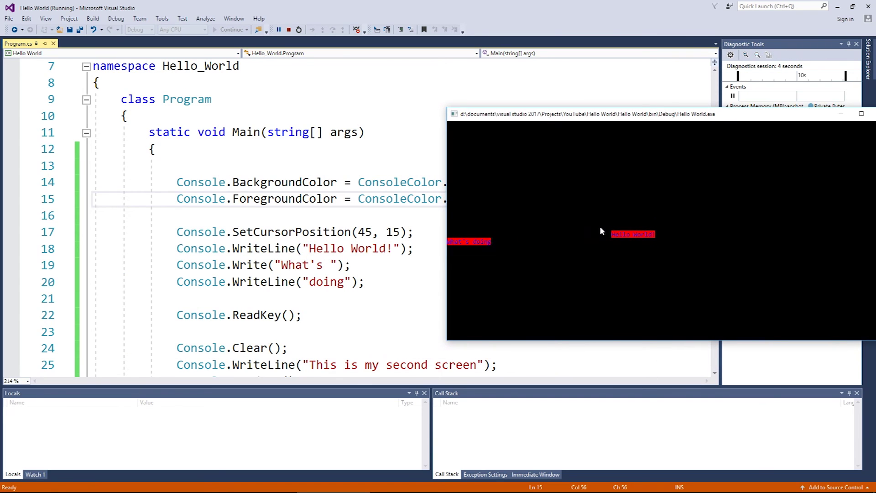
{"action": "key", "text": "Return"}
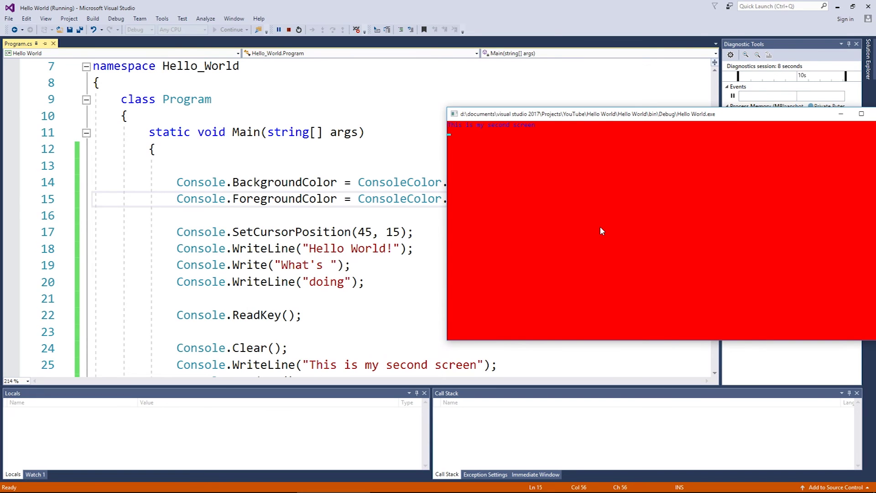
{"action": "key", "text": "Return"}
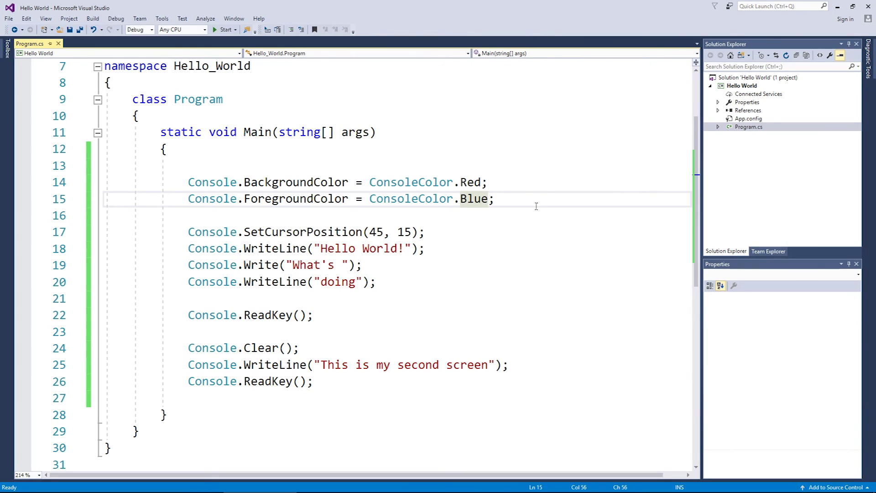
{"action": "key", "text": "Right"}
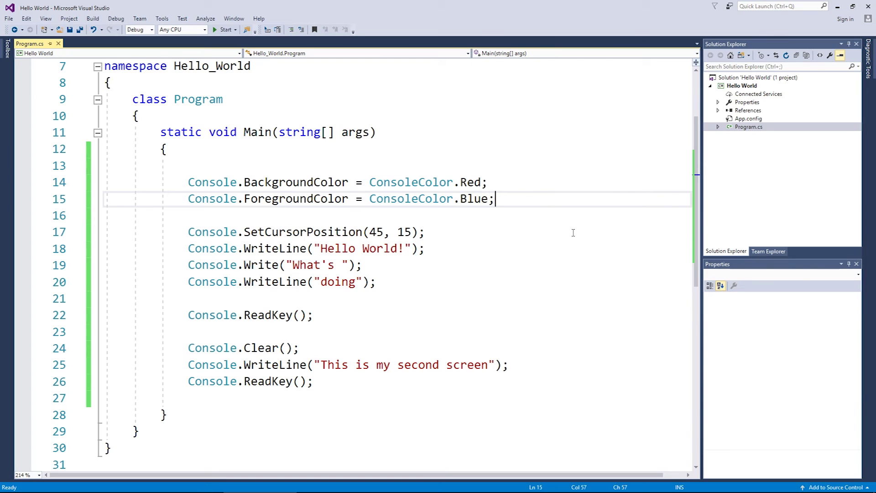
Step: Add Console.Title = "Hello There, Welcome to my program"; and run to check the title
{"action": "key", "text": "Return"}
{"action": "key", "text": "Return"}
{"action": "type", "text": "cons."}
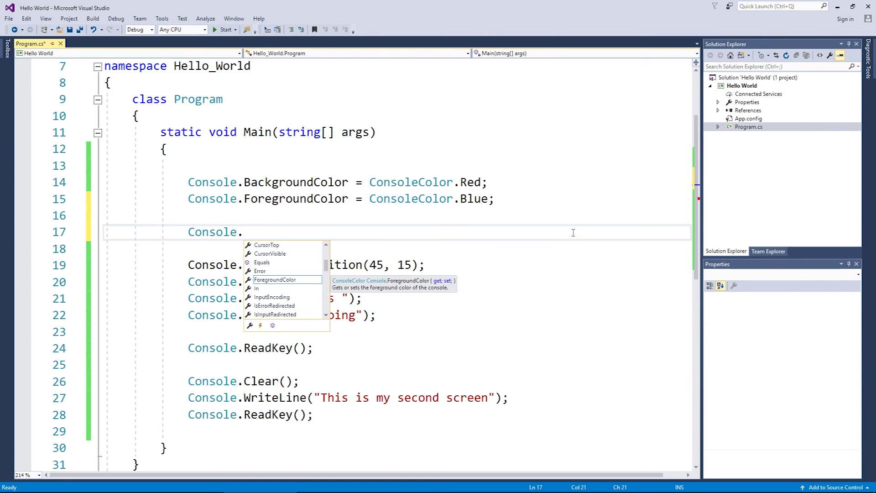
{"action": "type", "text": "title"}
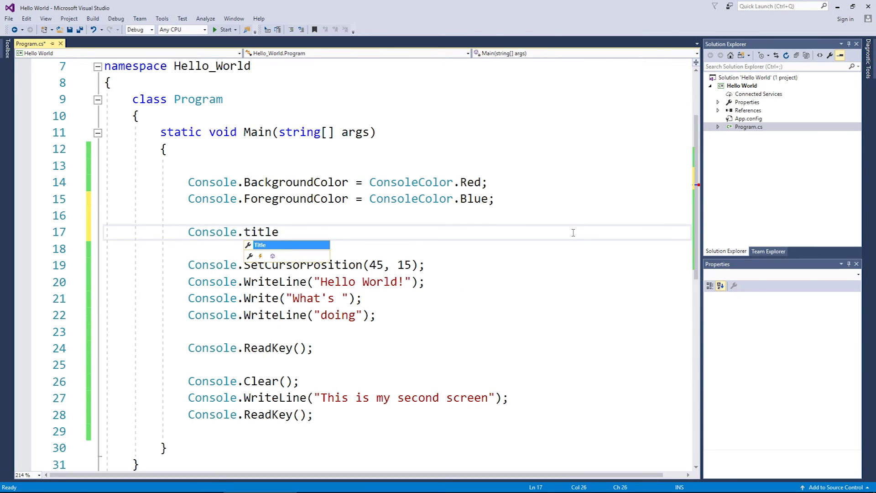
{"action": "type", "text": " ="}
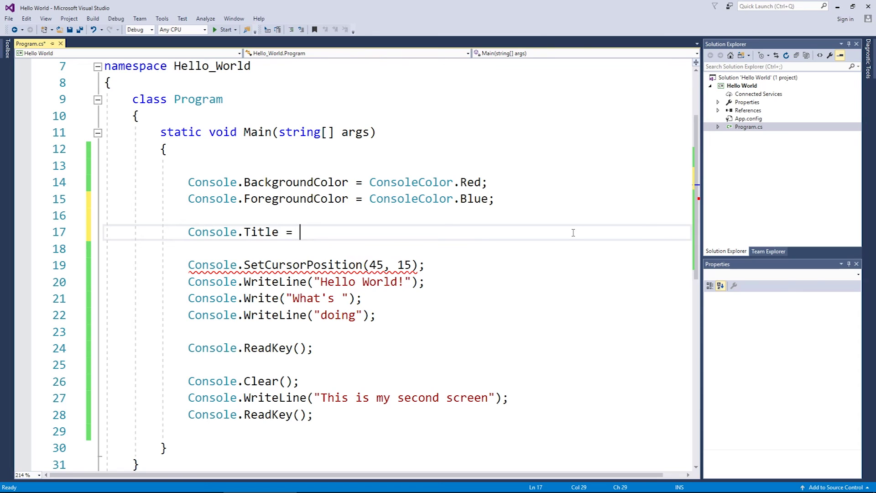
{"action": "type", "text": "\""}
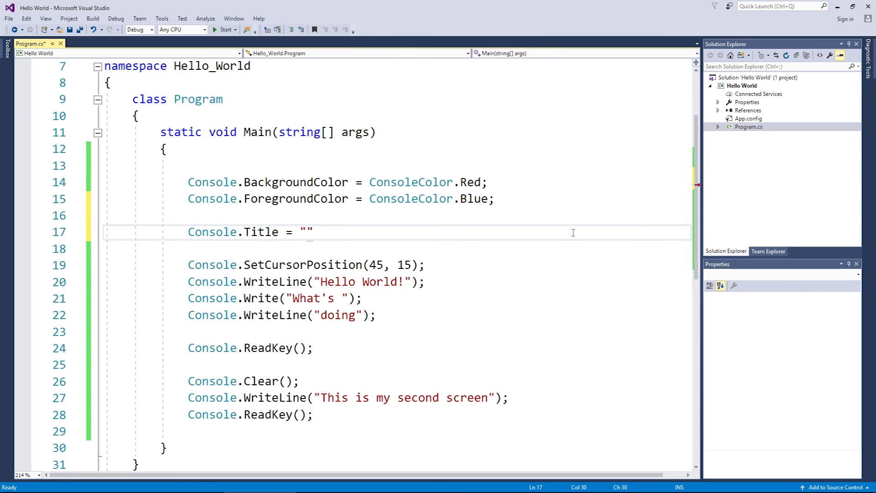
{"action": "type", "text": "Hello Thre"}
{"action": "key", "text": "BackSpace"}
{"action": "key", "text": "BackSpace"}
{"action": "type", "text": "ere, Welcome "}
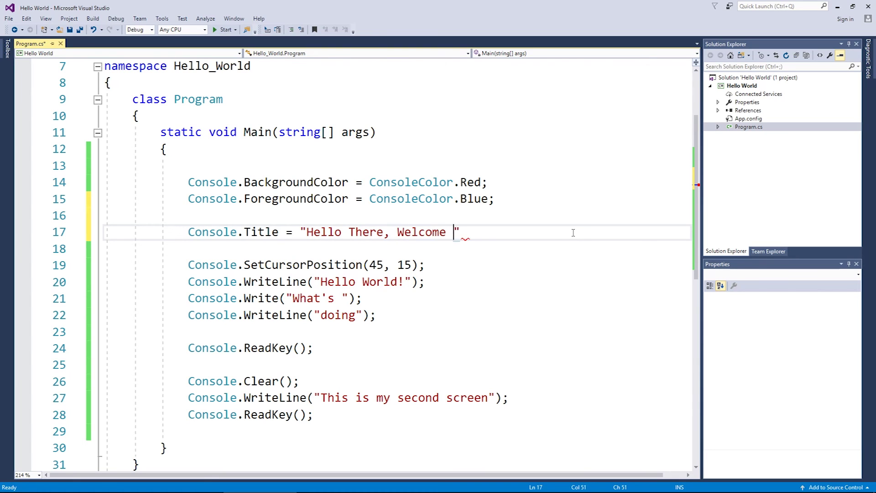
{"action": "type", "text": "to my program\""}
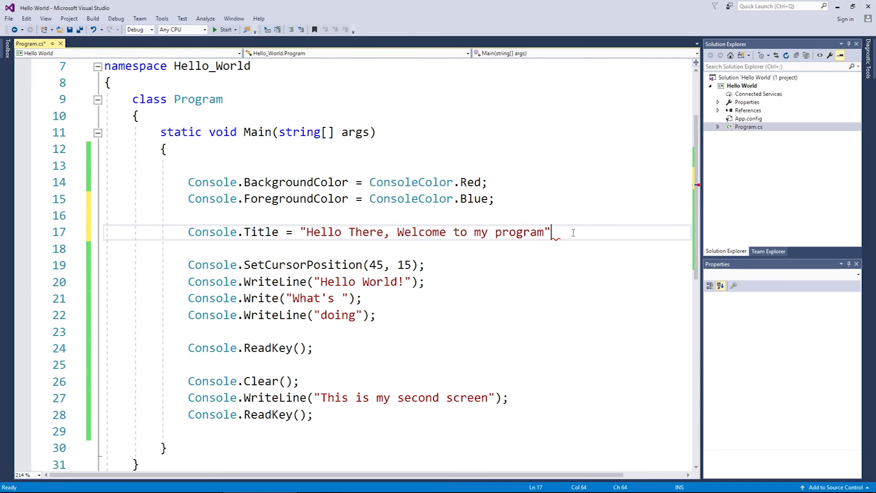
{"action": "type", "text": ";"}
{"action": "key", "text": "F5"}
{"action": "left_click_drag", "start_coordinate": [232, 100], "coordinate": [416, 154]}
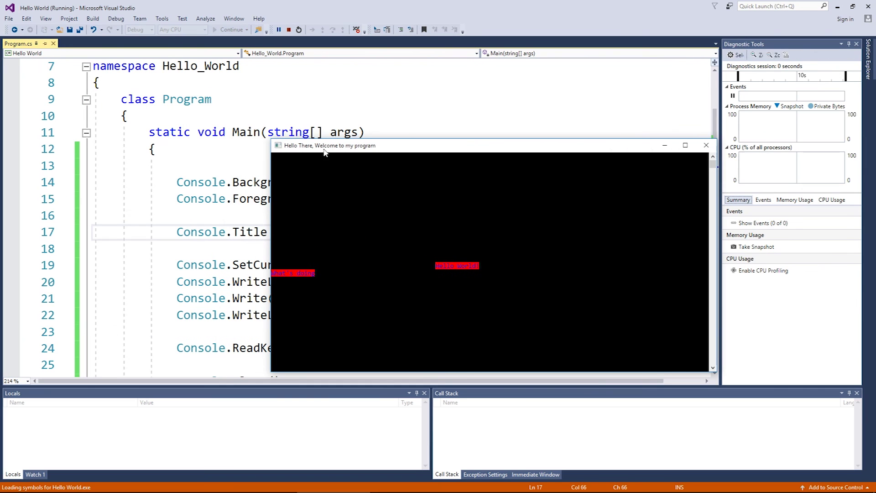
{"action": "key", "text": "Return"}
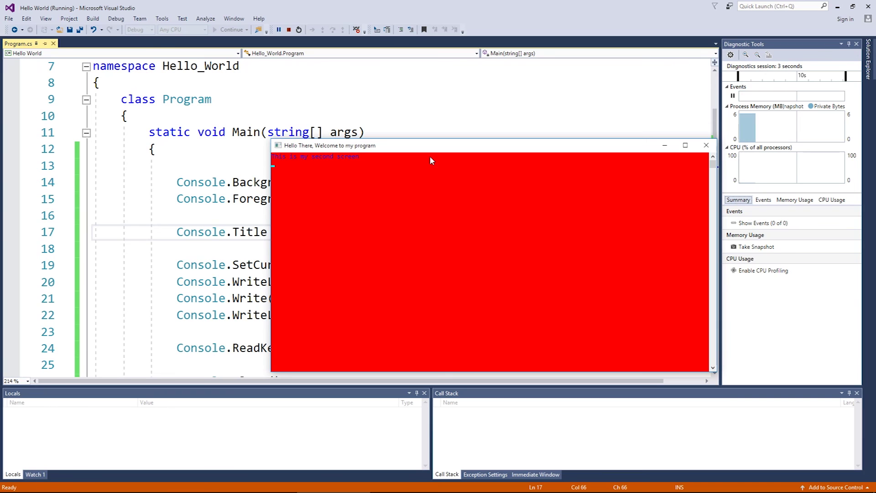
{"action": "key", "text": "Return"}
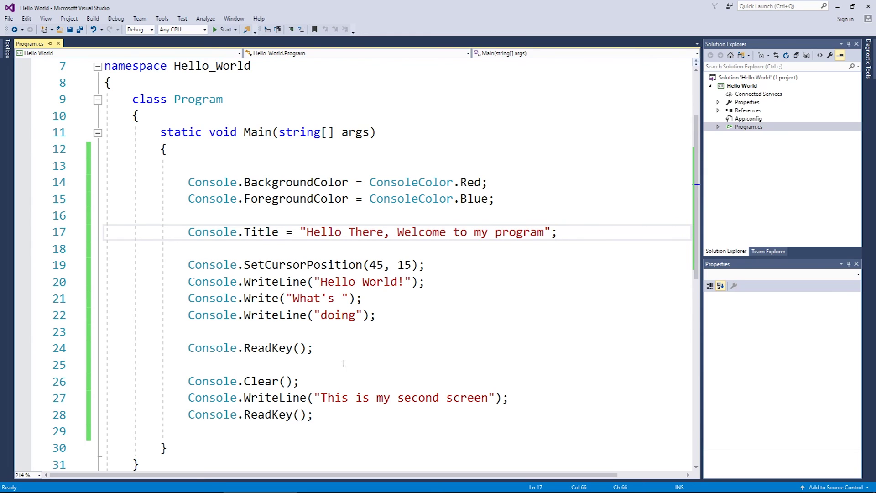
{"action": "scroll", "coordinate": [449, 348], "scroll_direction": "down", "scroll_amount": 1}
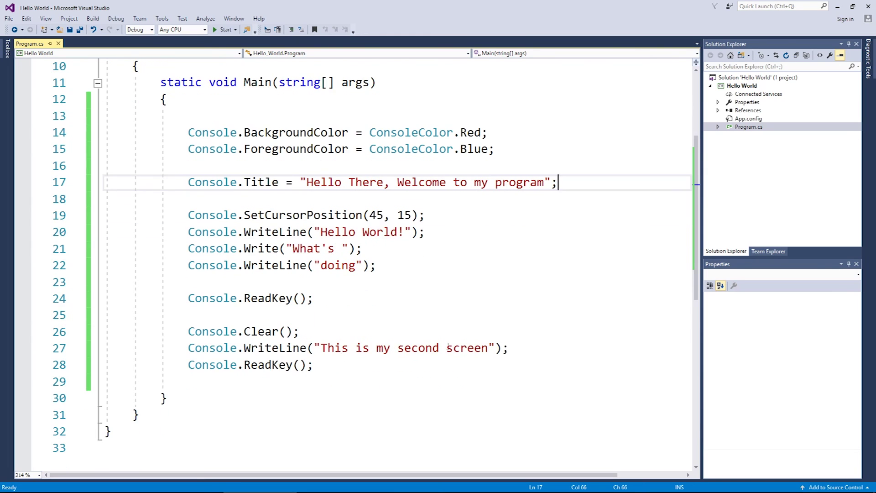
Step: Add Console.ResetColor(); on line 24, after the doing output line and before ReadKey
{"action": "left_click", "coordinate": [278, 280]}
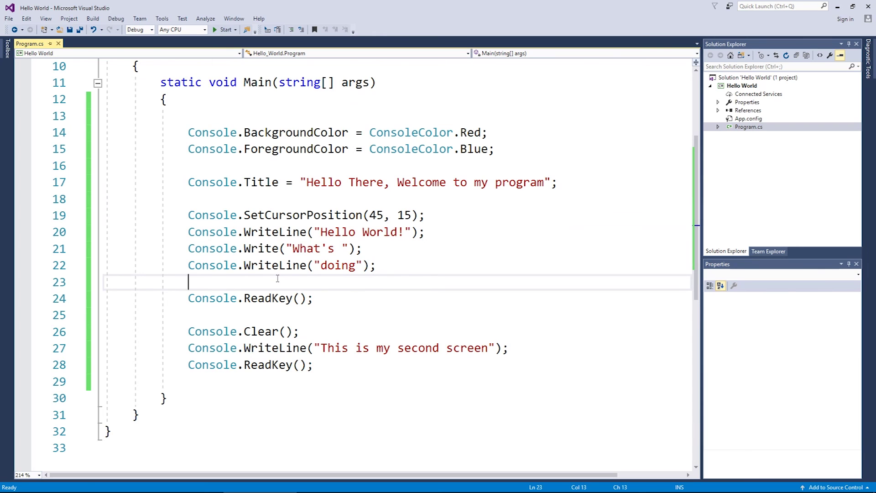
{"action": "key", "text": "Return"}
{"action": "key", "text": "Return"}
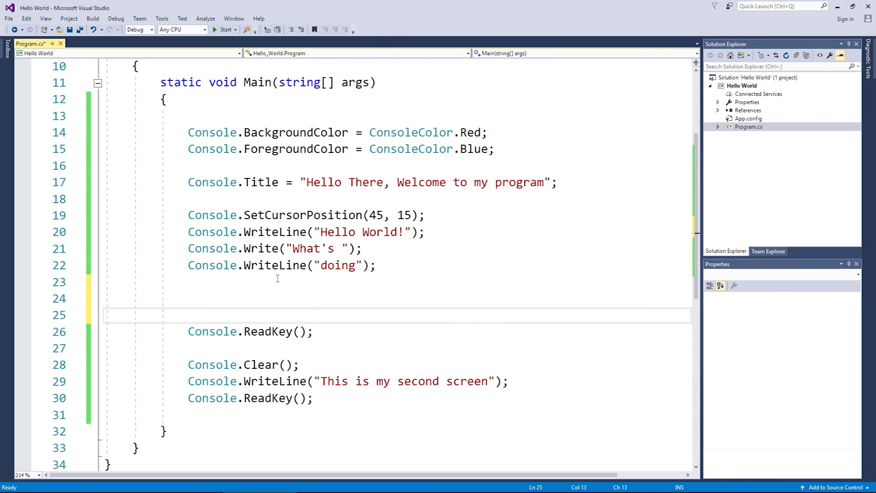
{"action": "key", "text": "Up"}
{"action": "type", "text": "conso"}
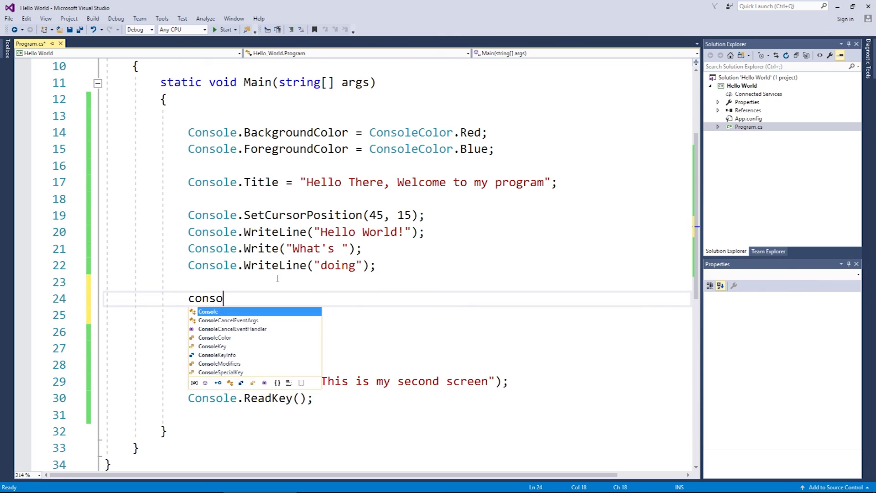
{"action": "type", "text": ".reset"}
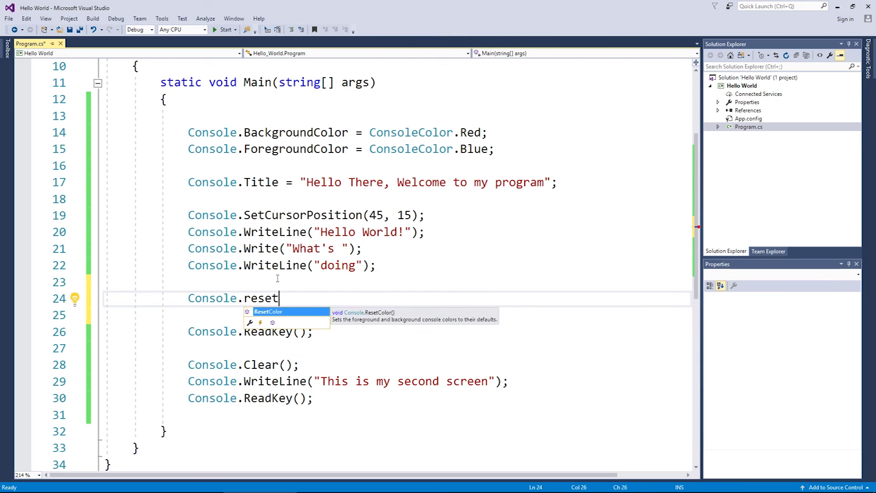
{"action": "type", "text": "()"}
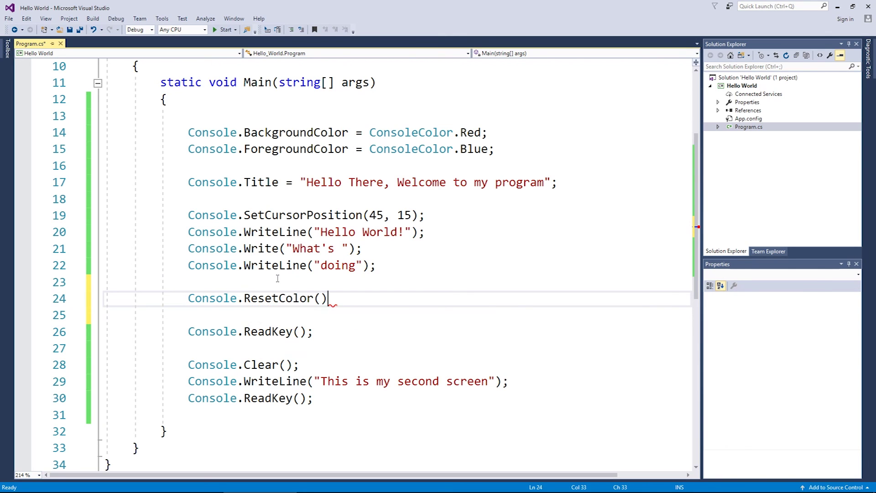
{"action": "type", "text": ";"}
Step: Run the program, advance to the default-coloured second screen, and exit
{"action": "key", "text": "F5"}
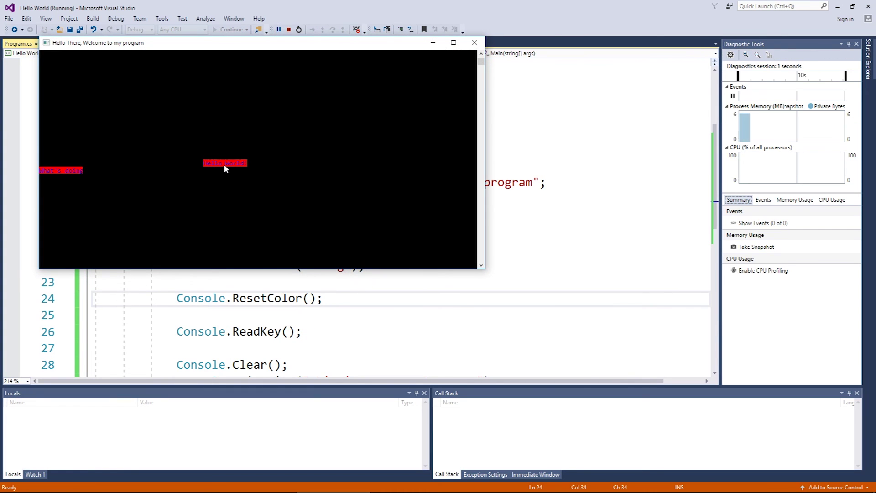
{"action": "key", "text": "Return"}
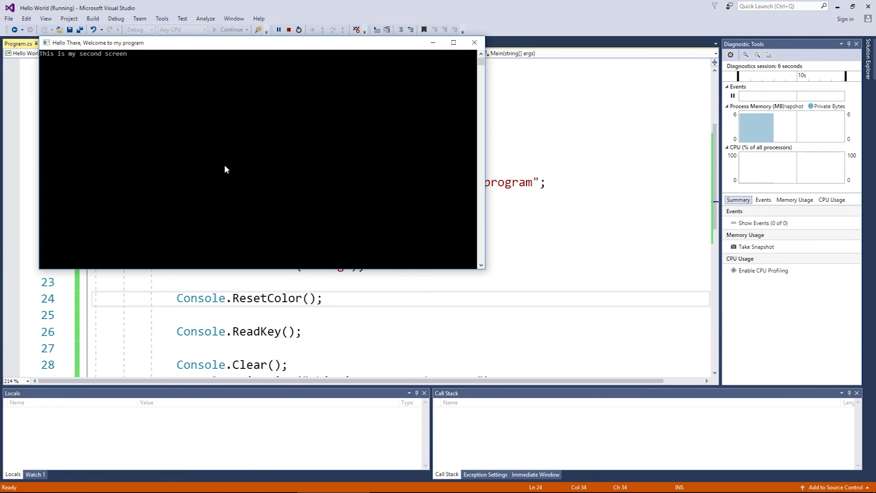
{"action": "key", "text": "Return"}
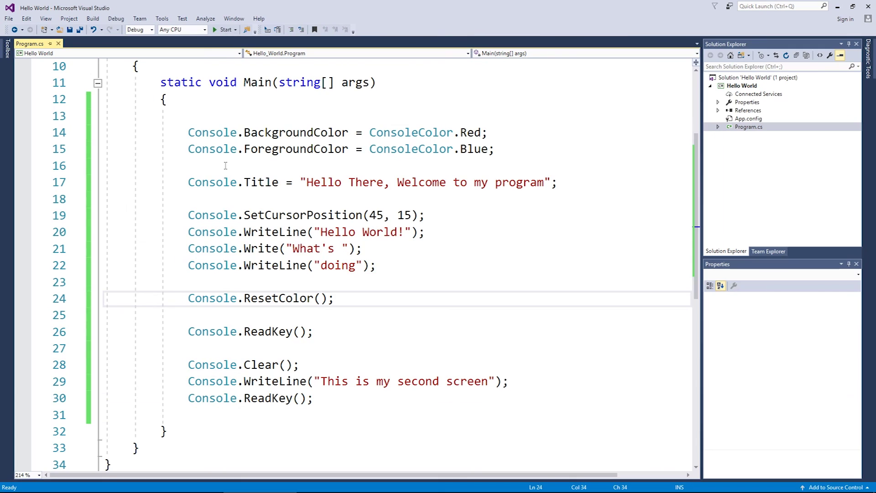